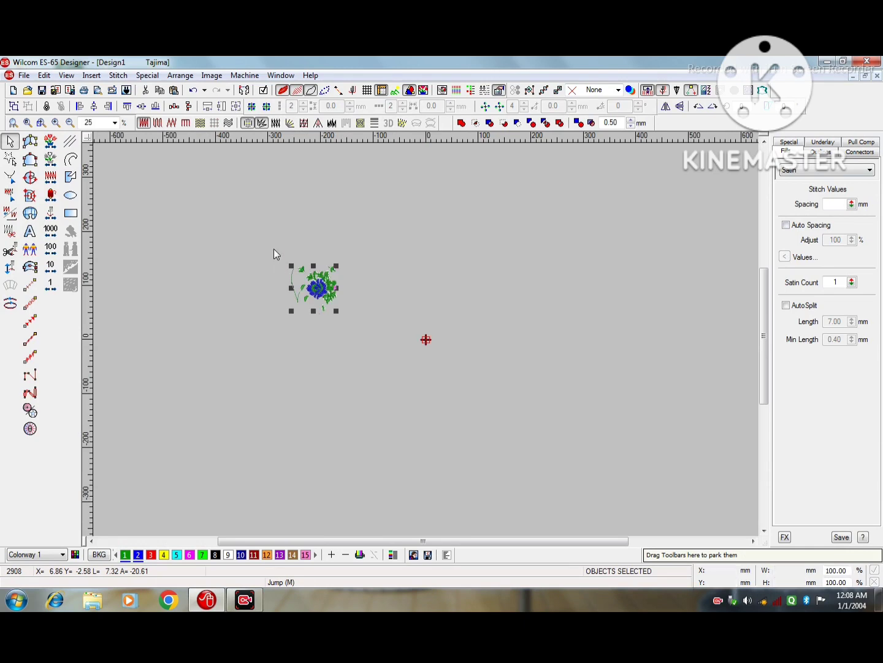
Delete the thin curved stem and the two loose leaves beside the left edge of the blue flower
key("b")
left_click_drag(273, 240, 398, 367)
key("z")
key("shift+z")
left_click(288, 296)
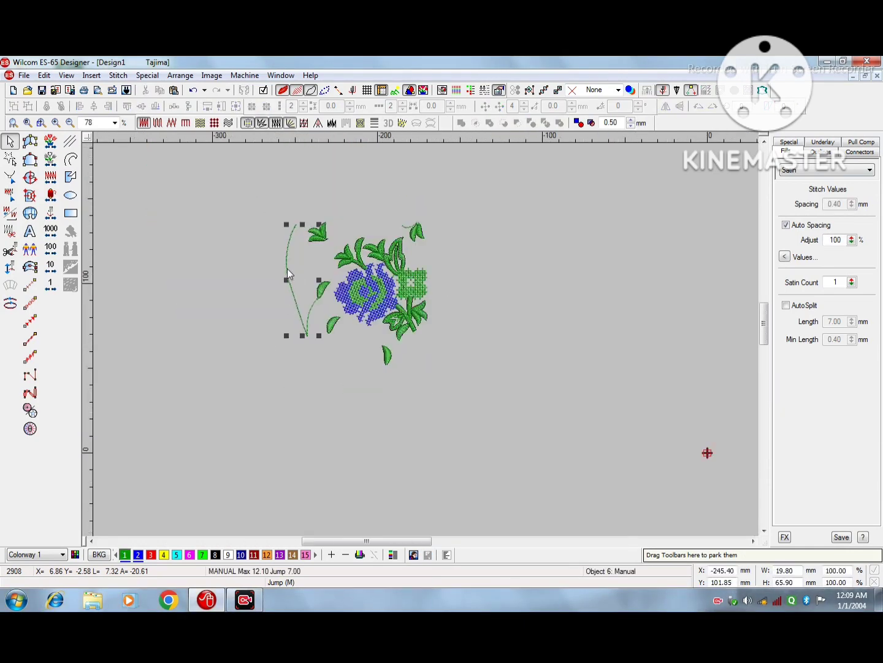
key("Delete")
left_click(322, 290)
key("Delete")
left_click_drag(305, 268, 342, 337)
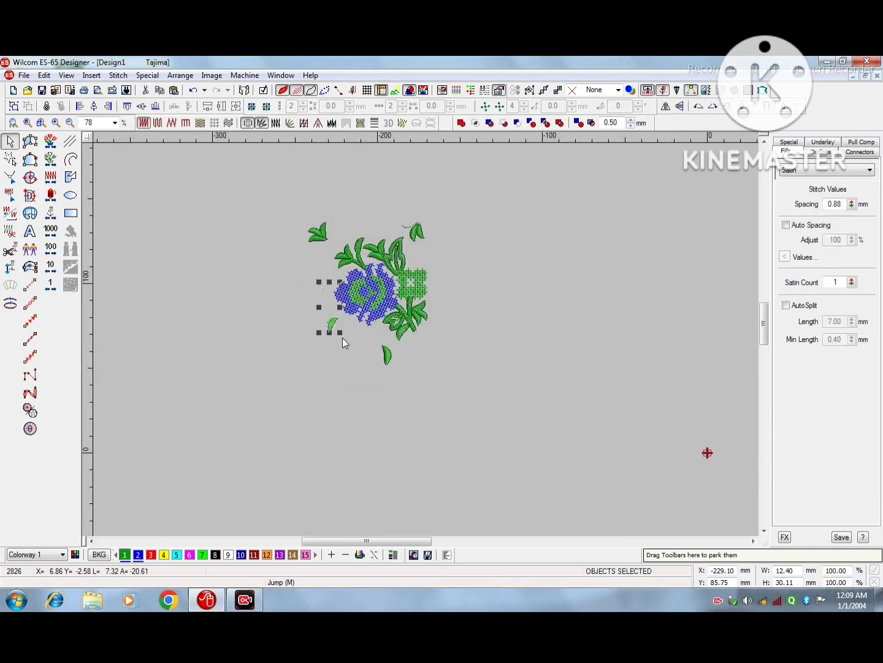
key("Delete")
Delete the loose leaf sprigs at the motif's upper left and upper right and the single leaf below it
left_click_drag(302, 215, 331, 250)
key("Delete")
left_click_drag(374, 203, 451, 245)
key("Delete")
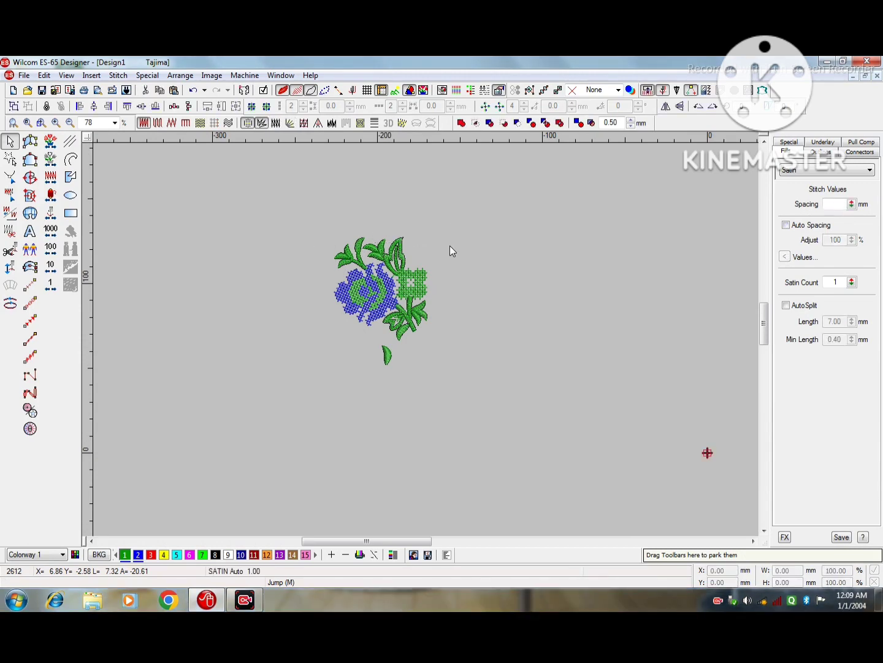
left_click(386, 362)
key("Delete")
View the motif by color, showing only the Dark Green stitches
scroll(423, 329, "up", 2)
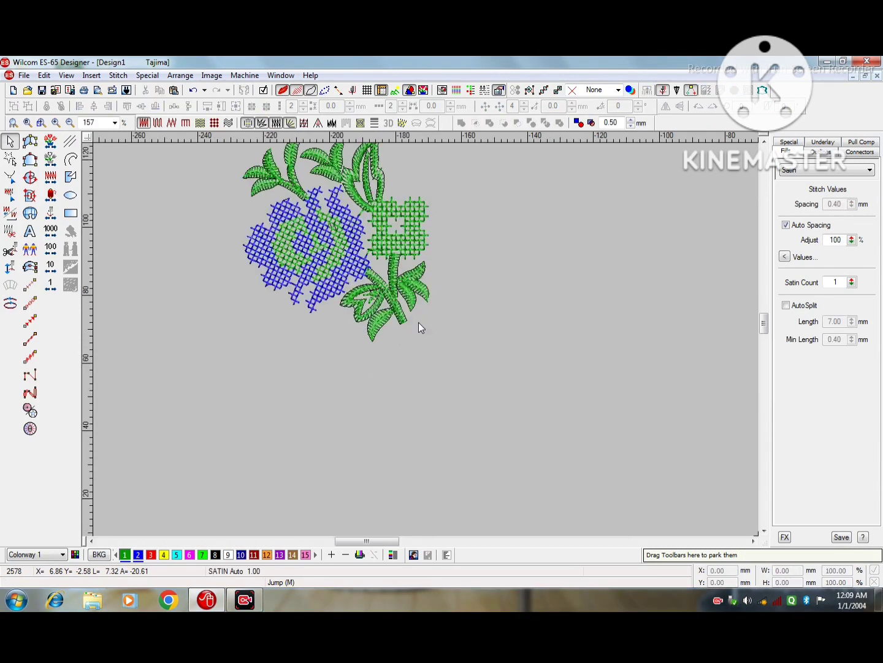
scroll(419, 327, "up", 1)
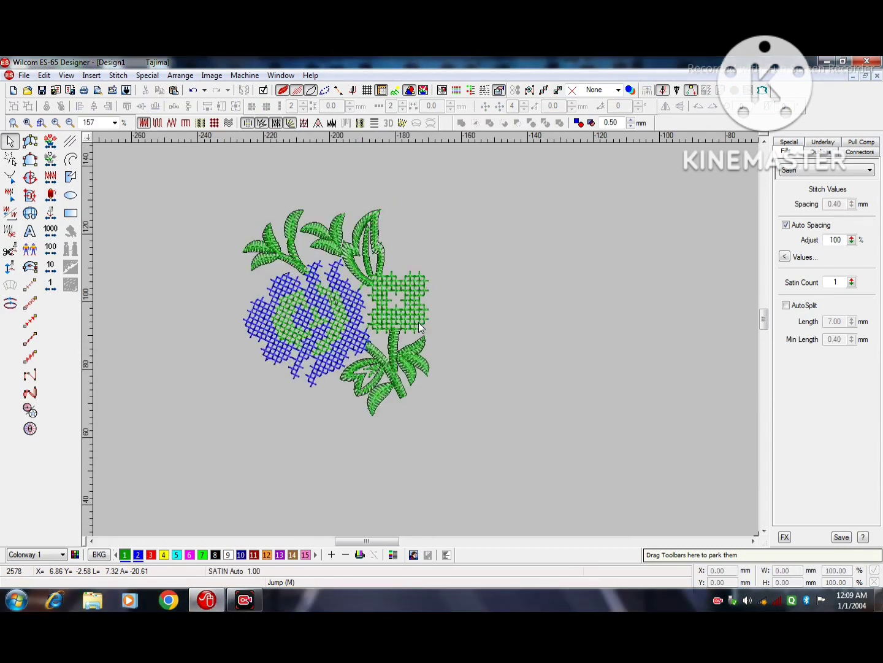
left_click(66, 74)
left_click(108, 283)
double_click(340, 291)
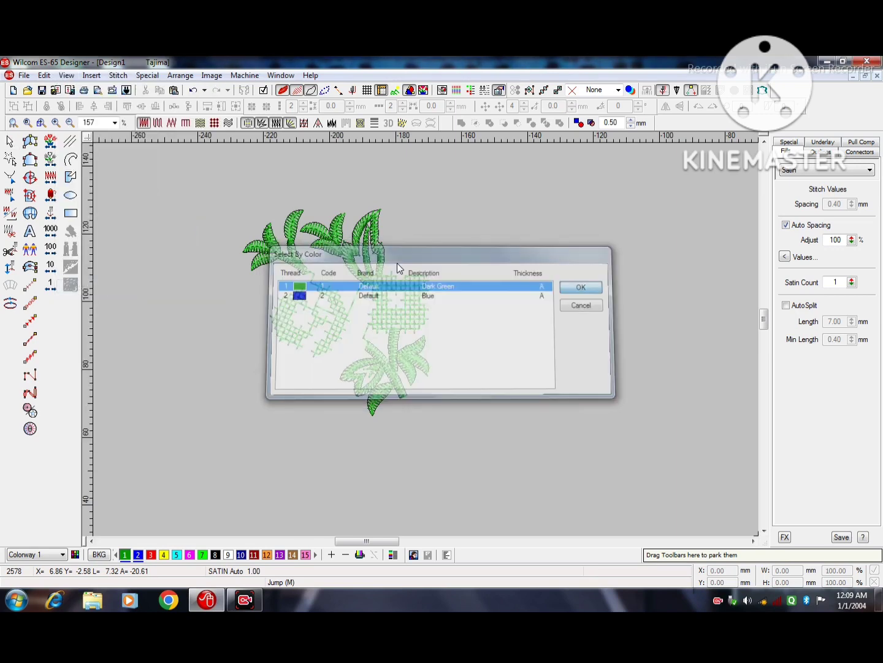
left_click(213, 446)
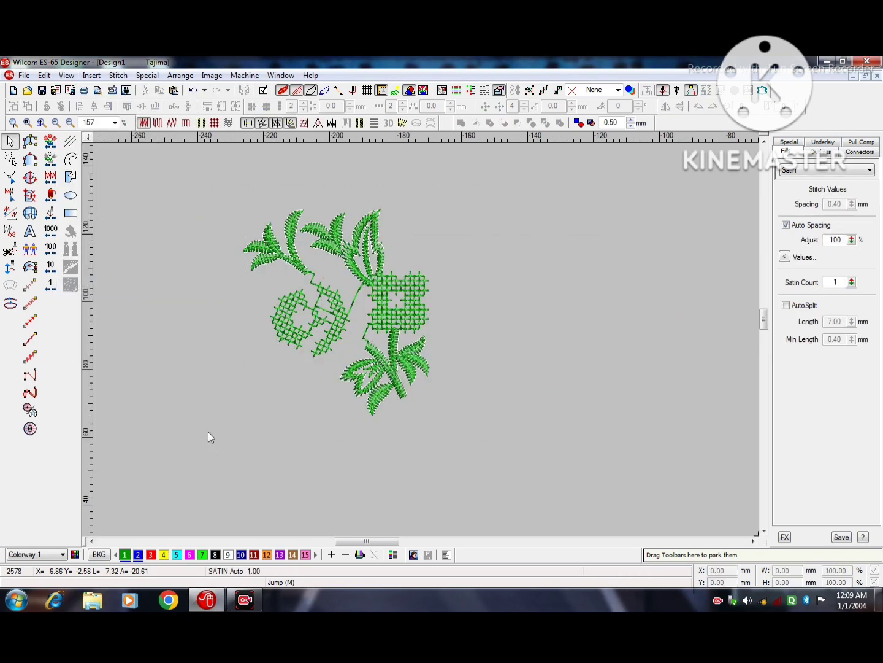
View only the Blue stitches of the motif, and restore the display of all colors
left_click(66, 75)
left_click(108, 284)
left_click(315, 295)
left_click(586, 286)
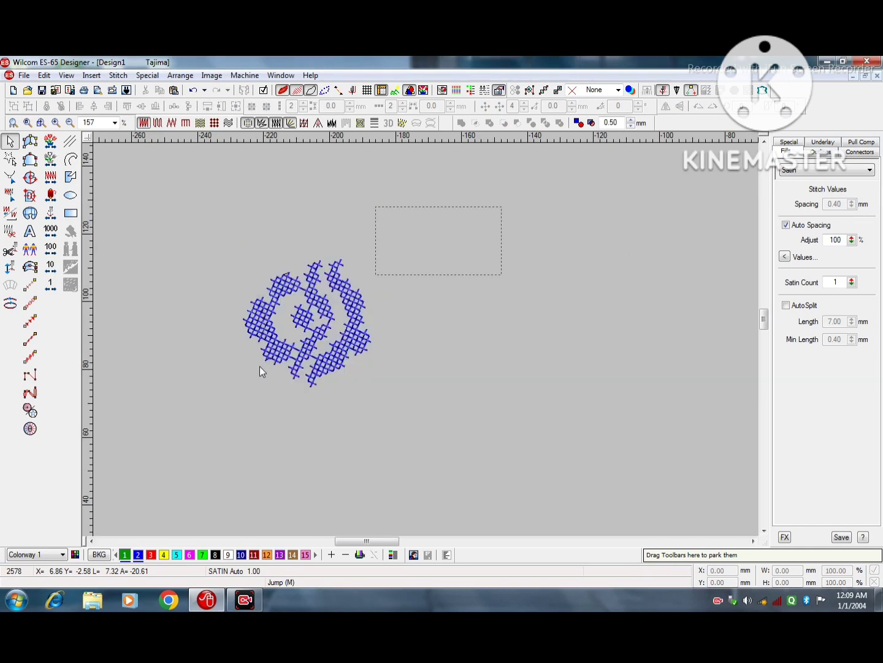
left_click(206, 438)
left_click(66, 74)
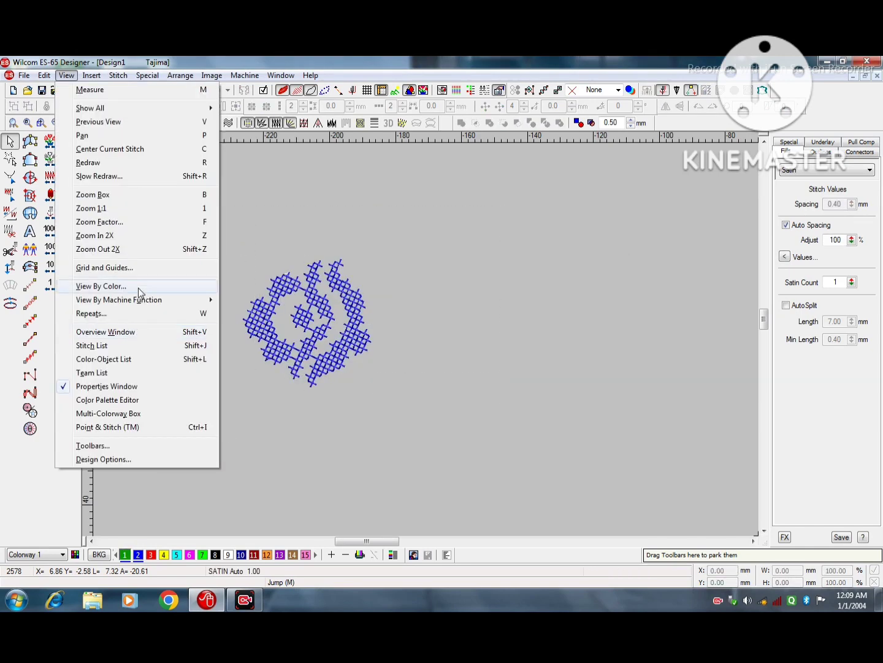
left_click(139, 289)
left_click(583, 286)
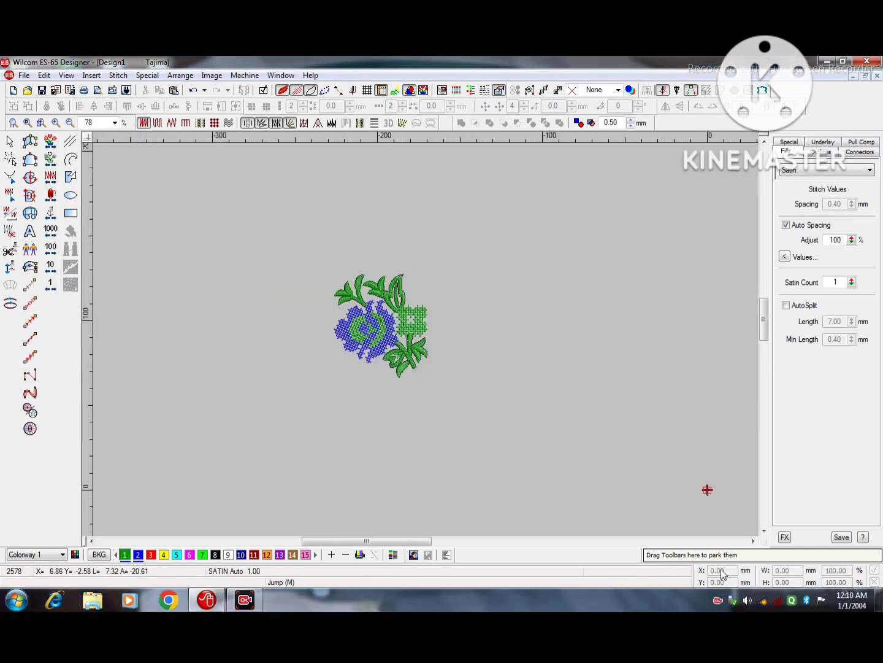
Select the whole floral motif and show repeats with 3 horizontal and 1 vertical repeat
left_click_drag(492, 451, 498, 448)
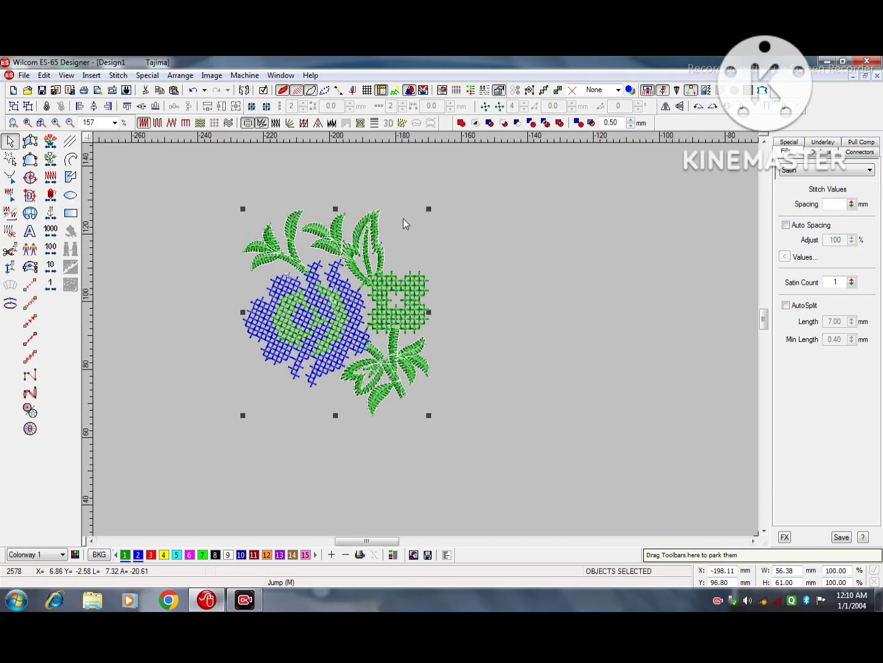
key("shift+z")
key("ctrl+r")
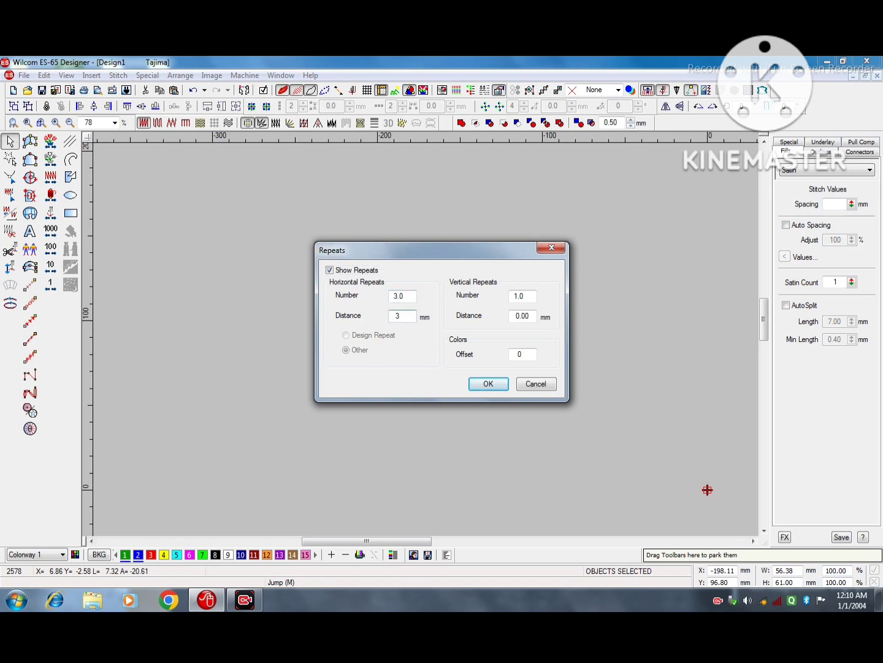
key("Return")
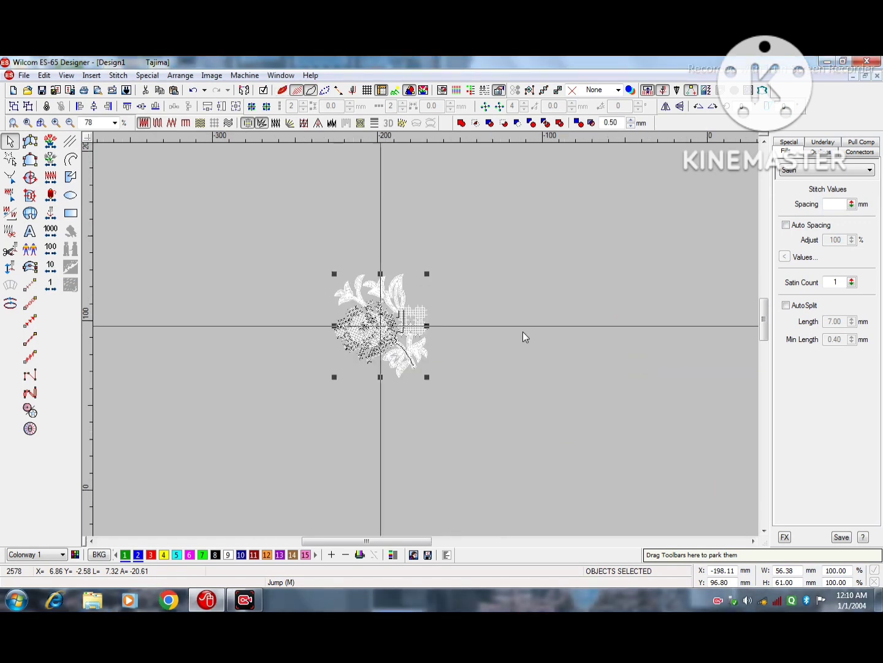
Duplicate the floral motif, placing one at about X -262 mm and the other to its right, and group each one
key("ctrl+z")
right_click(273, 330)
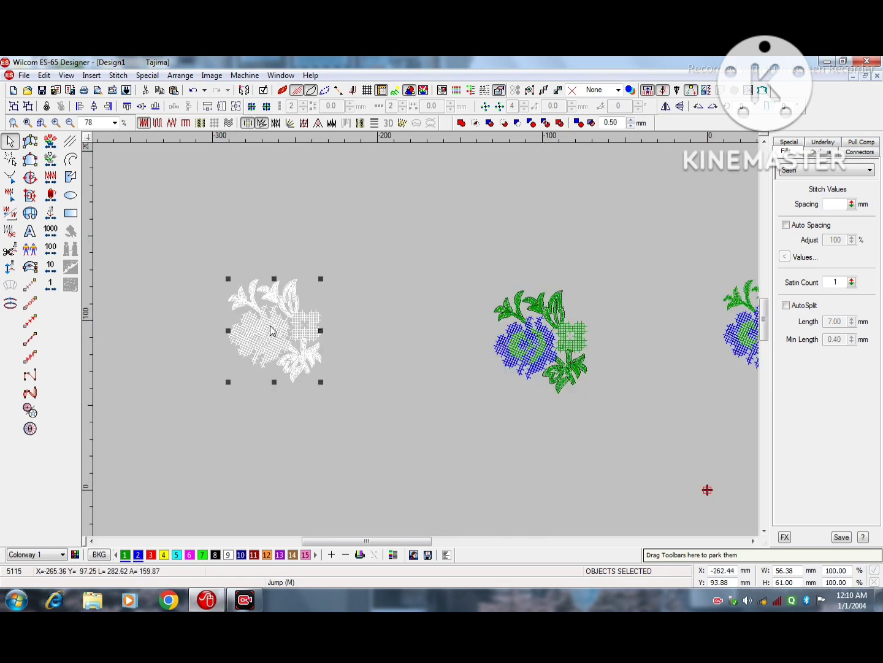
key("shift+z")
left_click(486, 341, "ctrl")
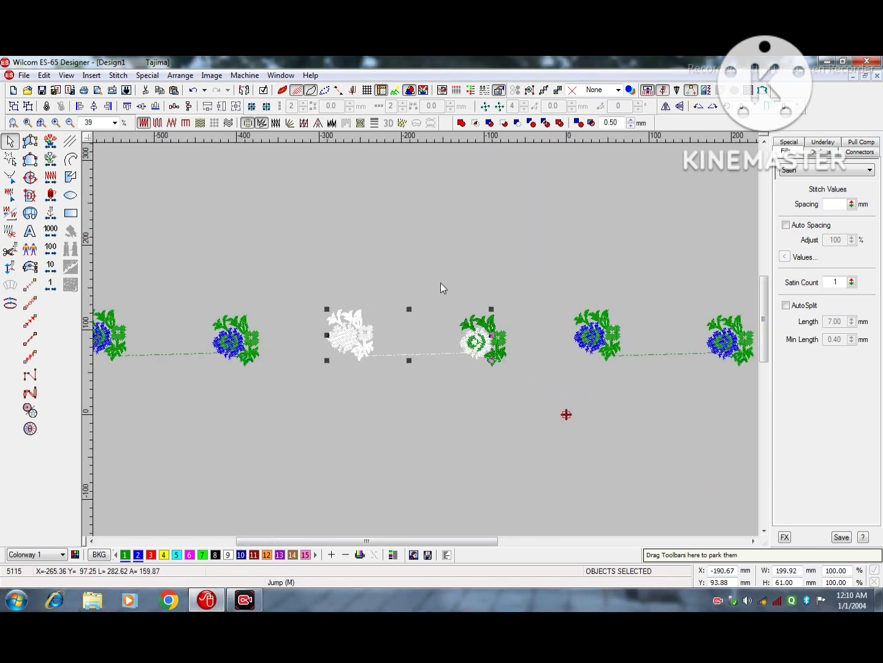
left_click_drag(428, 261, 281, 399)
left_click_drag(425, 277, 529, 408)
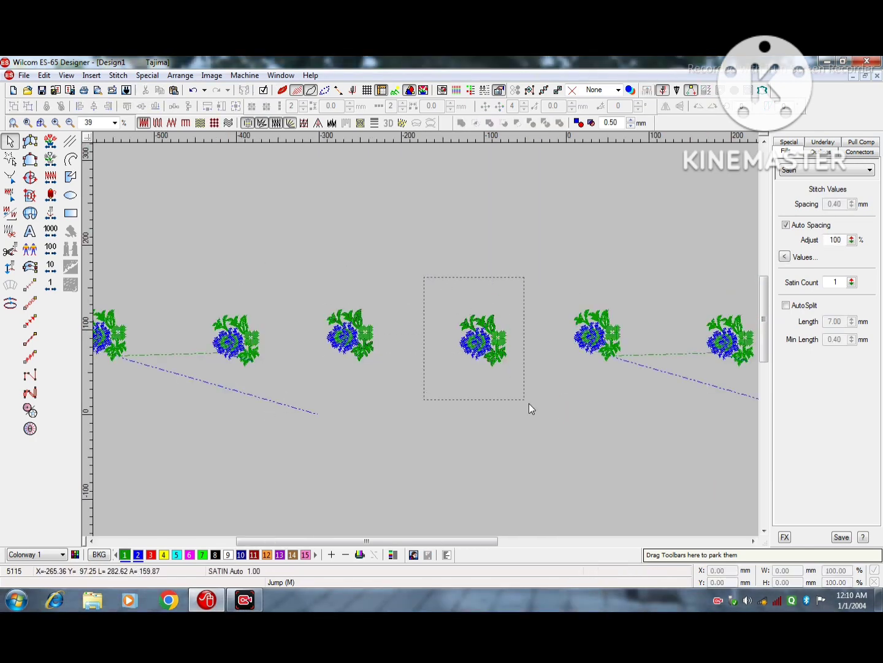
Nudge the left motif to X -254.07 mm and the right one to X -102.18 mm, level at Y 93.88 mm
left_click(347, 339)
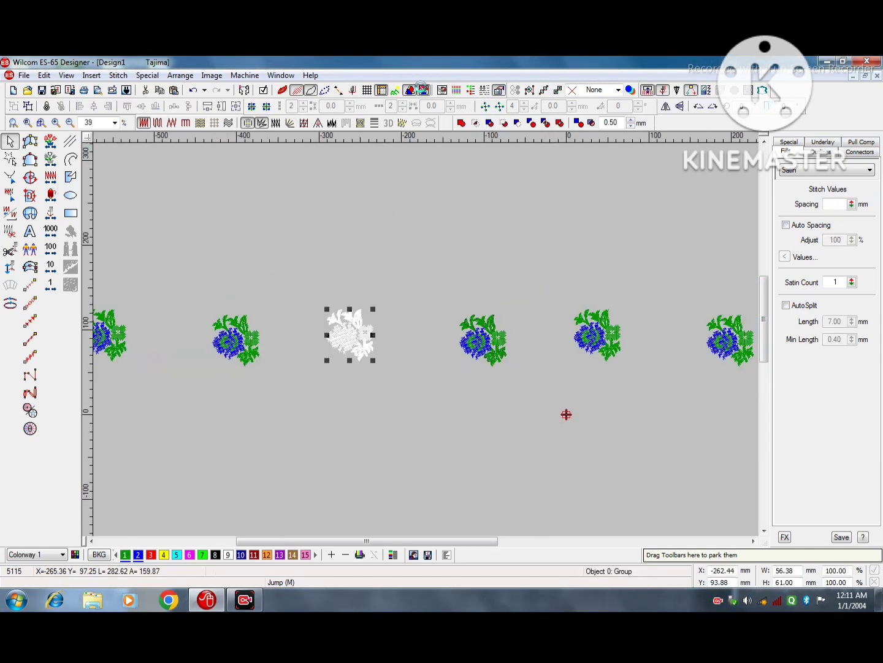
key("0")
key("Right")
key("Right")
key("Right")
key("Right")
key("Right")
key("Right")
key("Right")
key("Right")
key("Right")
key("Right")
key("Right")
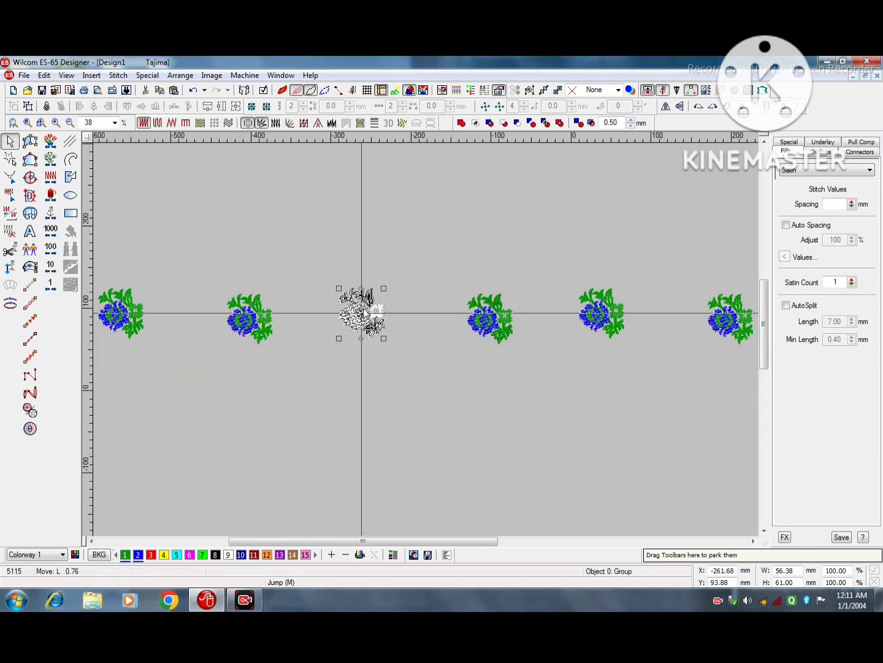
left_click(488, 322)
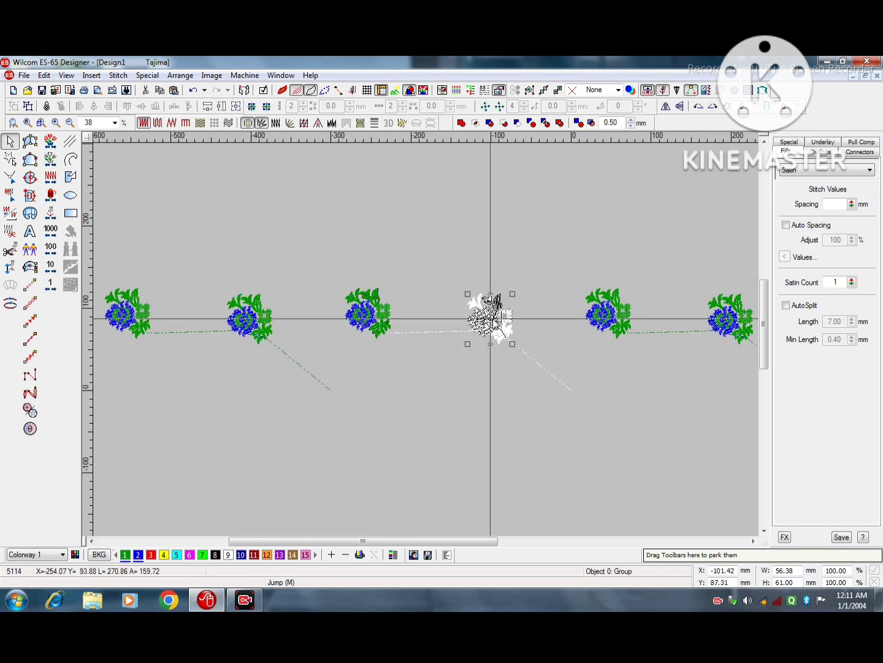
key("Left")
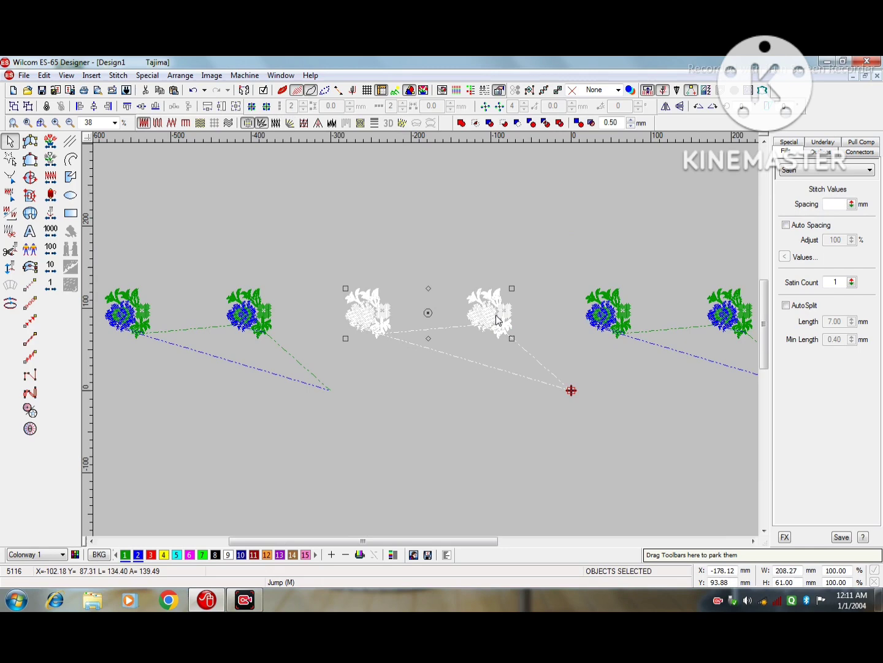
Copy the pair of motifs as a second row above, staggered to the left
scroll(498, 319, "up", 3)
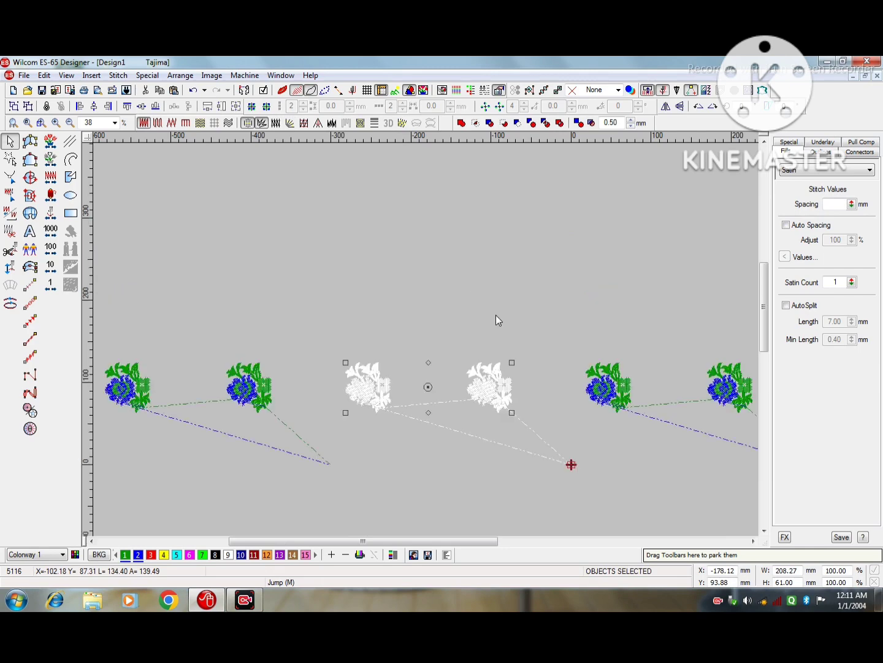
left_click(435, 379)
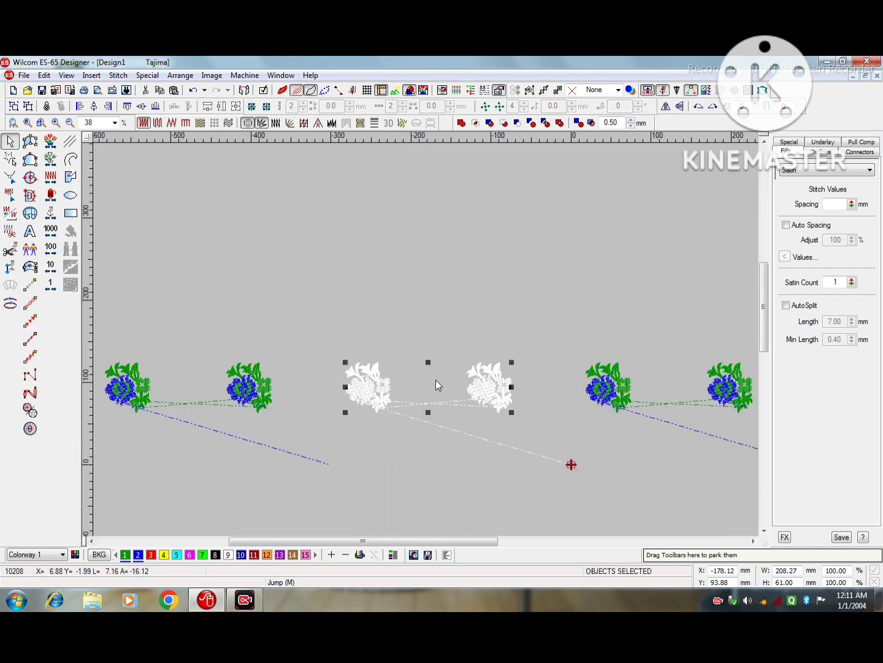
left_click_drag(435, 380, 373, 246)
Select the motifs of both staggered rows and copy them upward to form four rows
left_click(375, 390, "ctrl")
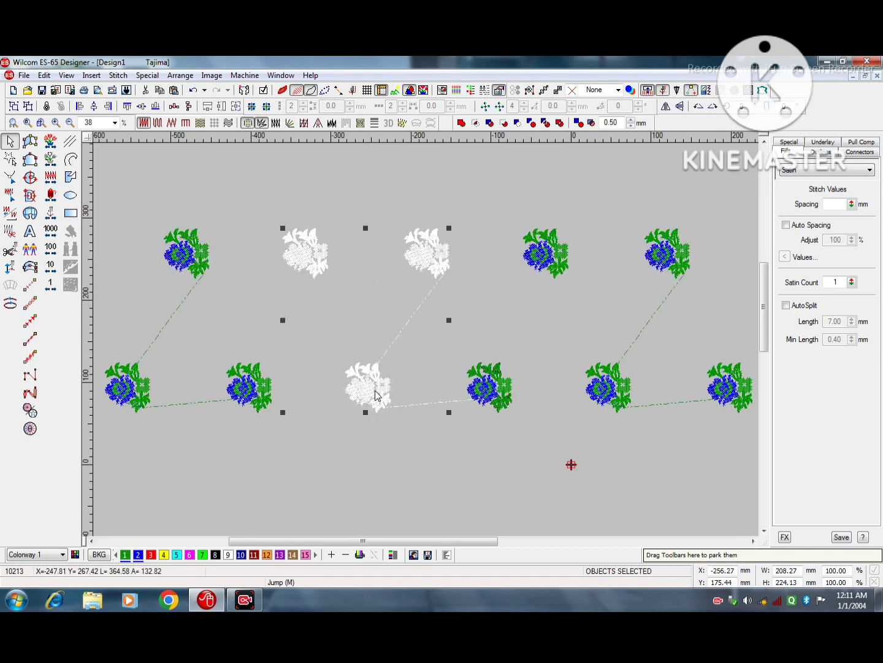
left_click(375, 391, "ctrl")
scroll(375, 392, "up", 2)
left_click(485, 459, "ctrl")
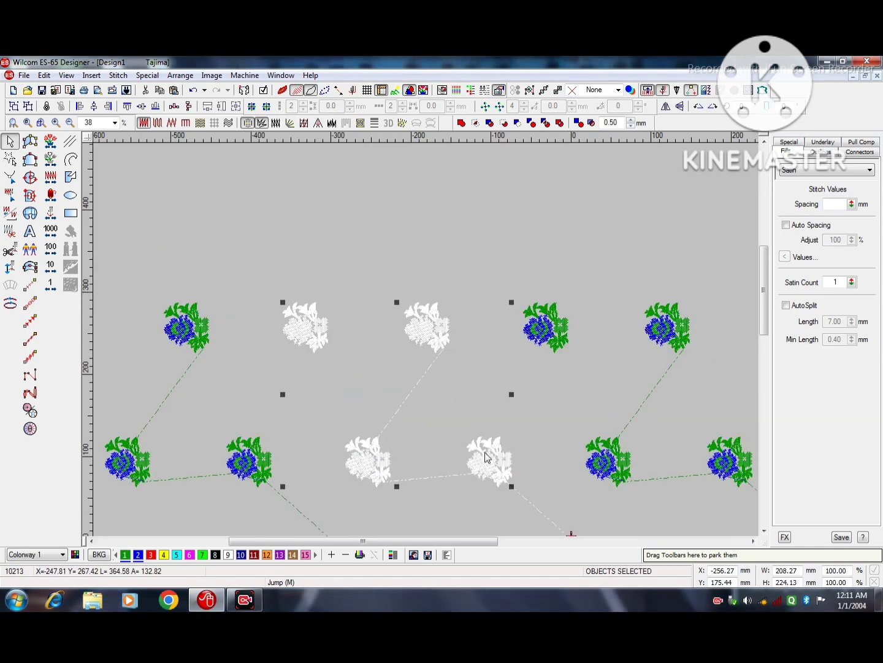
left_click_drag(485, 459, 479, 190)
key("shift+z")
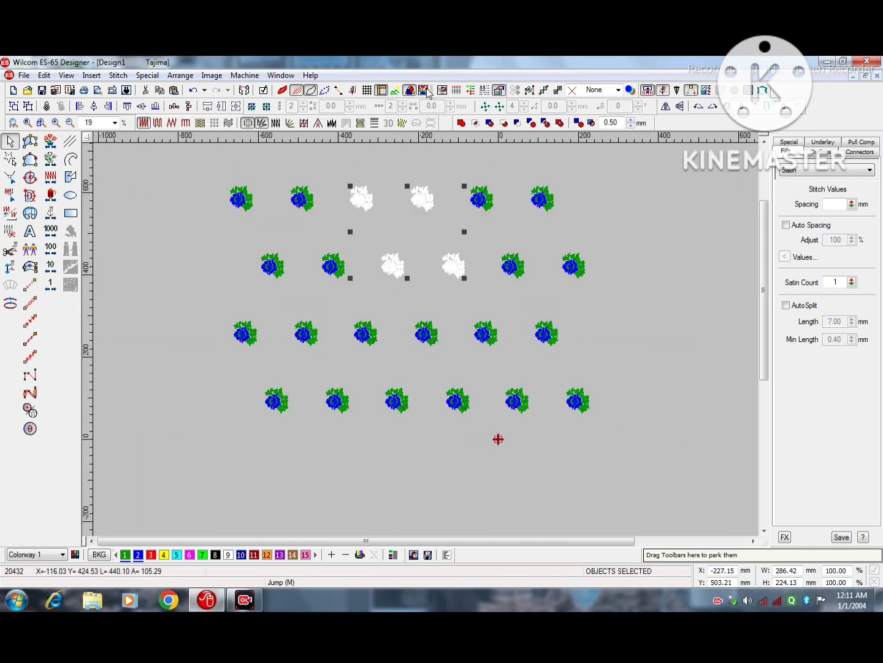
Select all motifs in the four rows and group them into one object
key("0")
scroll(412, 207, "up", 1)
left_click(454, 452, "ctrl")
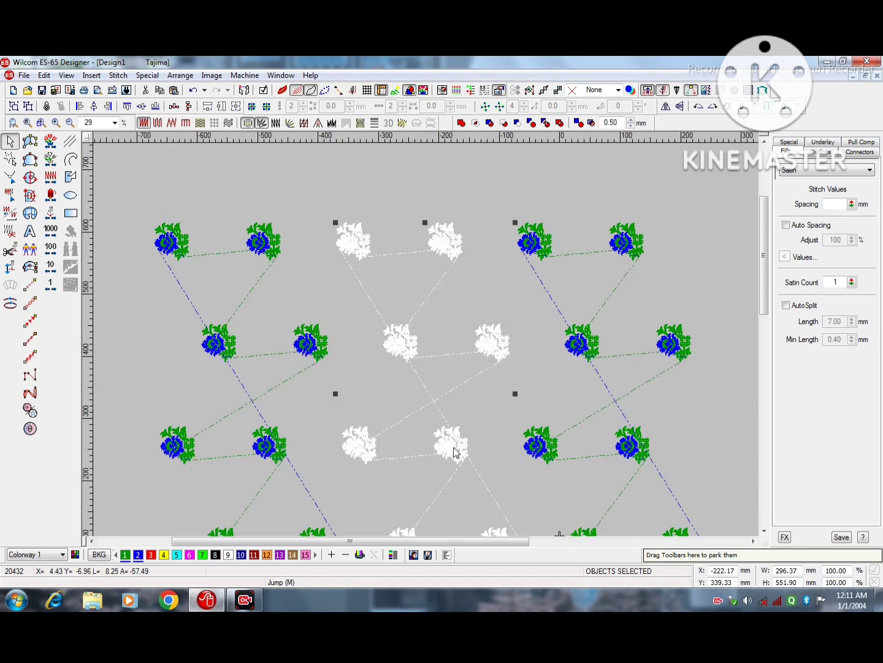
left_click_drag(455, 446, 453, 356)
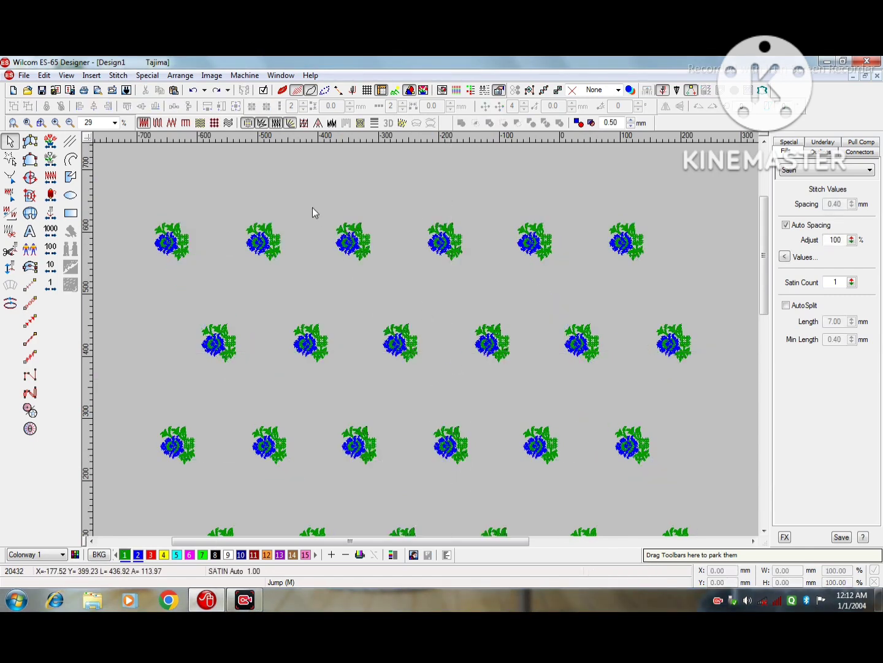
left_click(335, 237)
key("ctrl+g")
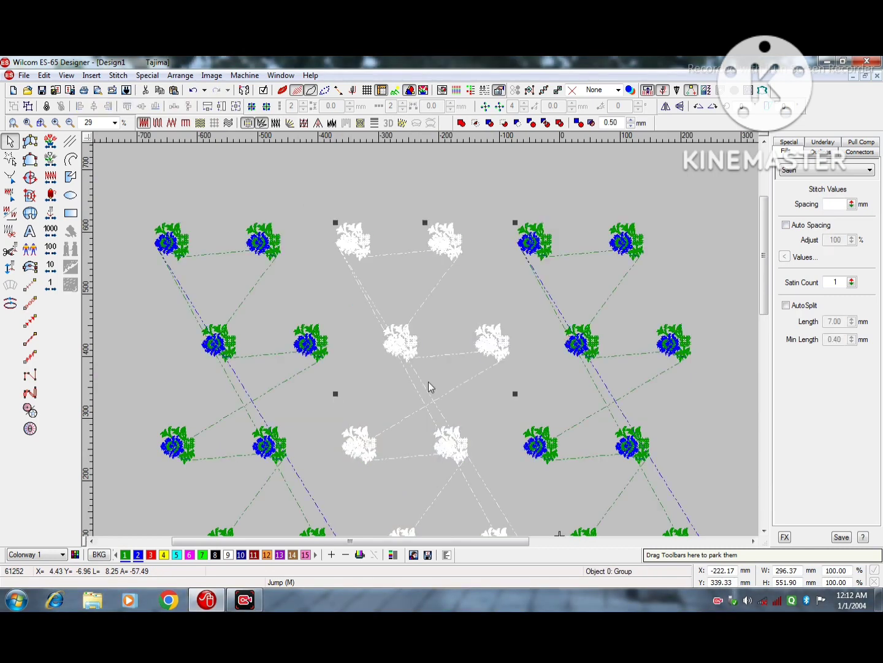
Duplicate the grouped four rows and position the copy above the originals to form eight rows
left_click_drag(410, 348, 400, 269)
scroll(399, 268, "up", 1)
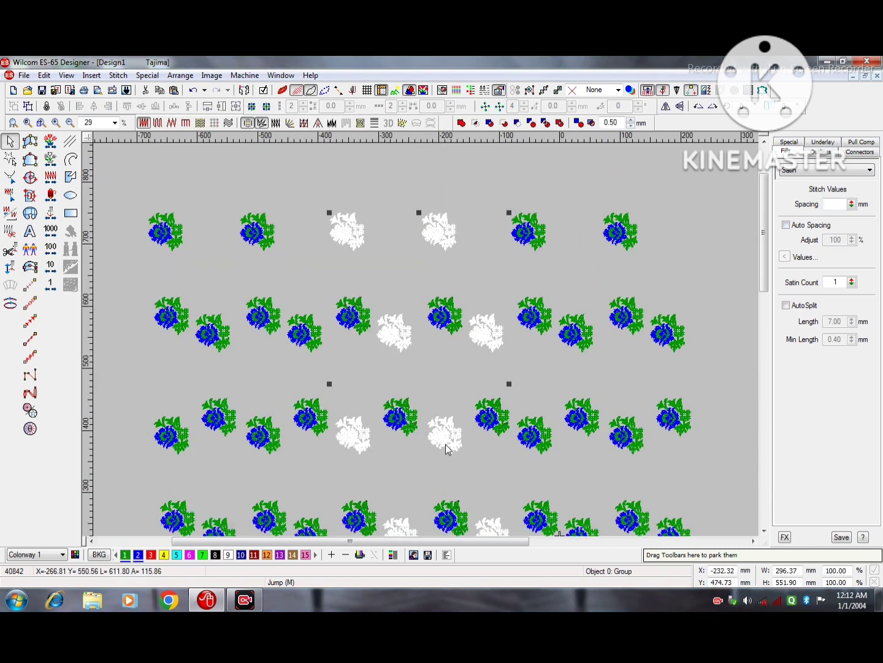
left_click_drag(446, 440, 426, 294)
key("z")
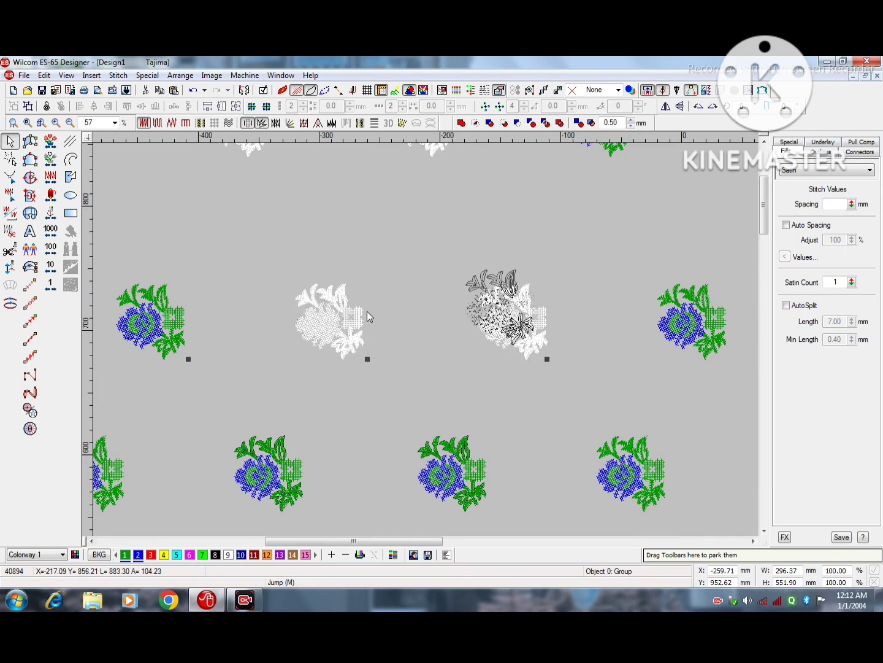
key("0")
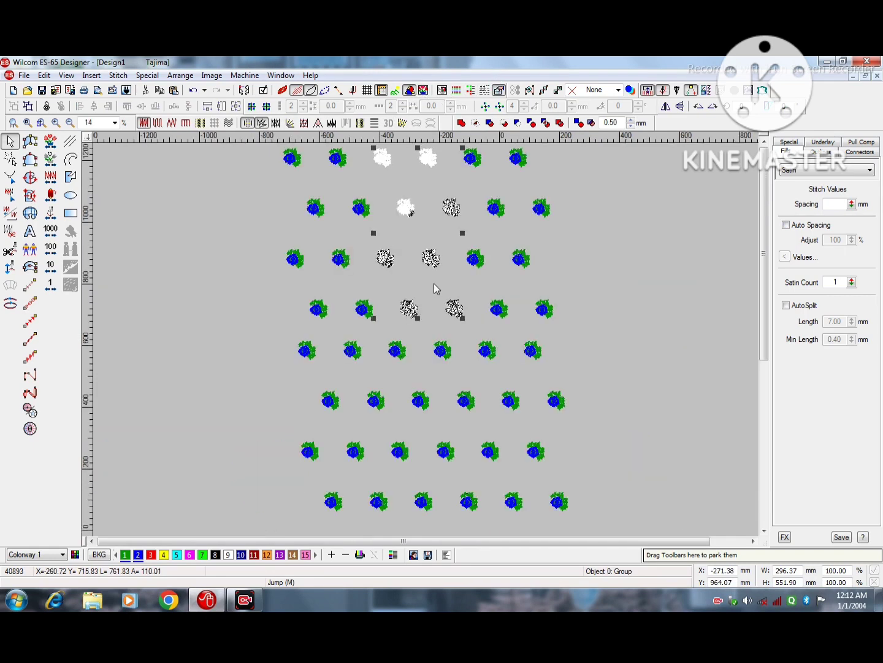
left_click_drag(443, 283, 430, 286)
left_click(629, 318)
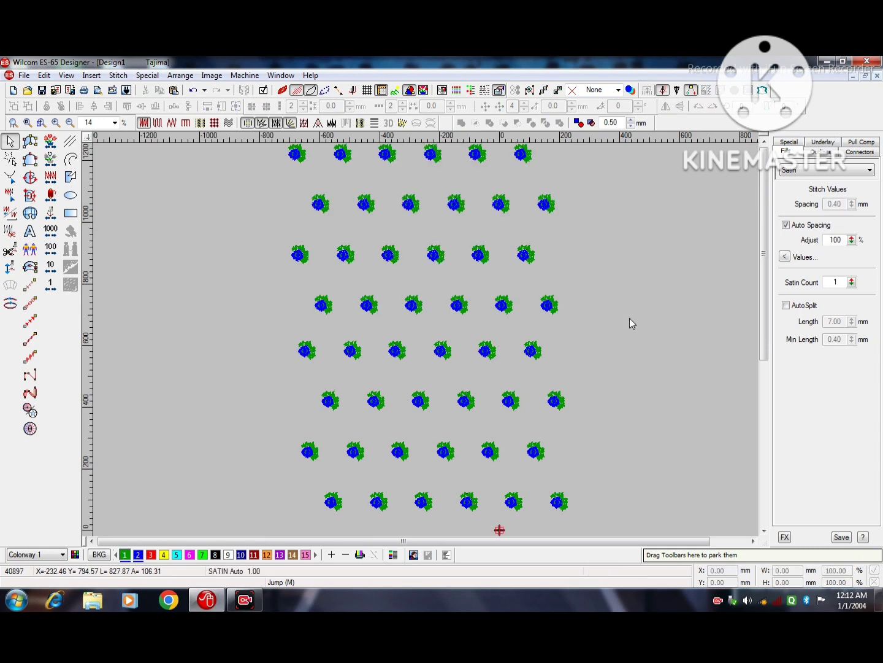
Ungroup the motif rows and delete the topmost row
key("ctrl+a")
left_click(629, 317)
scroll(417, 315, "up", 2)
left_click(438, 297)
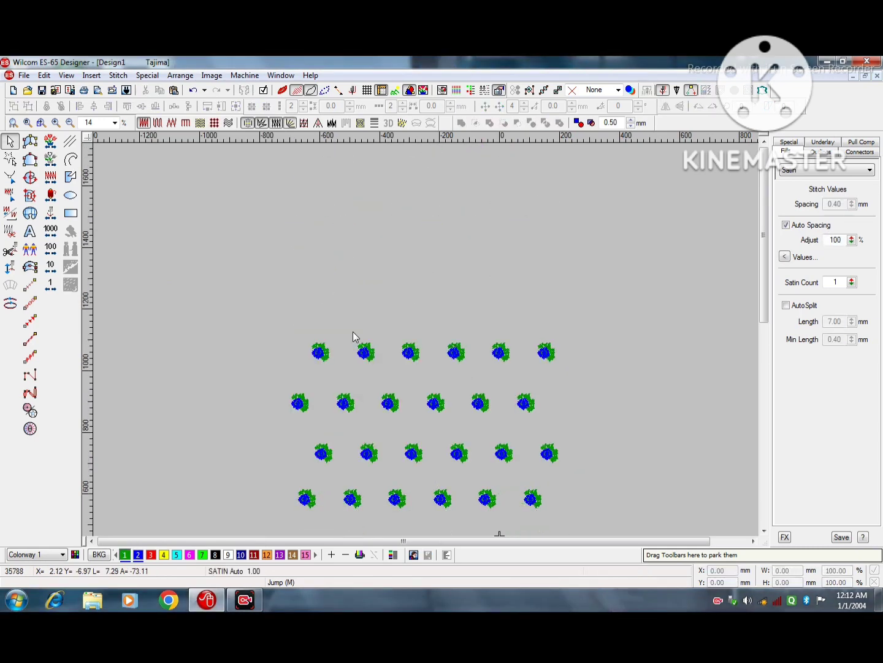
Select both motifs of the remaining top row and move them up to Y 1092.52 mm
left_click(448, 350)
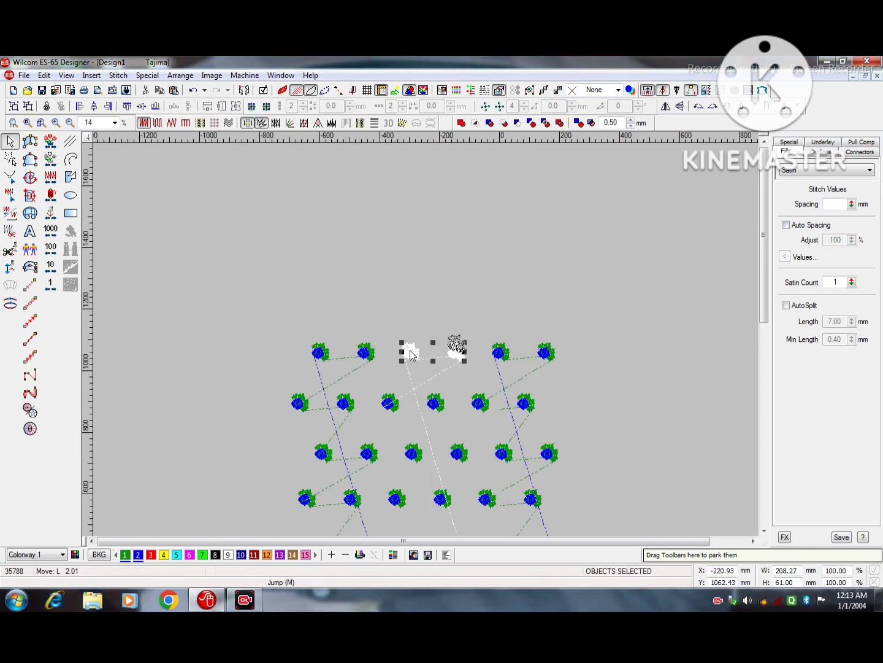
scroll(460, 351, "down", 2)
key("0")
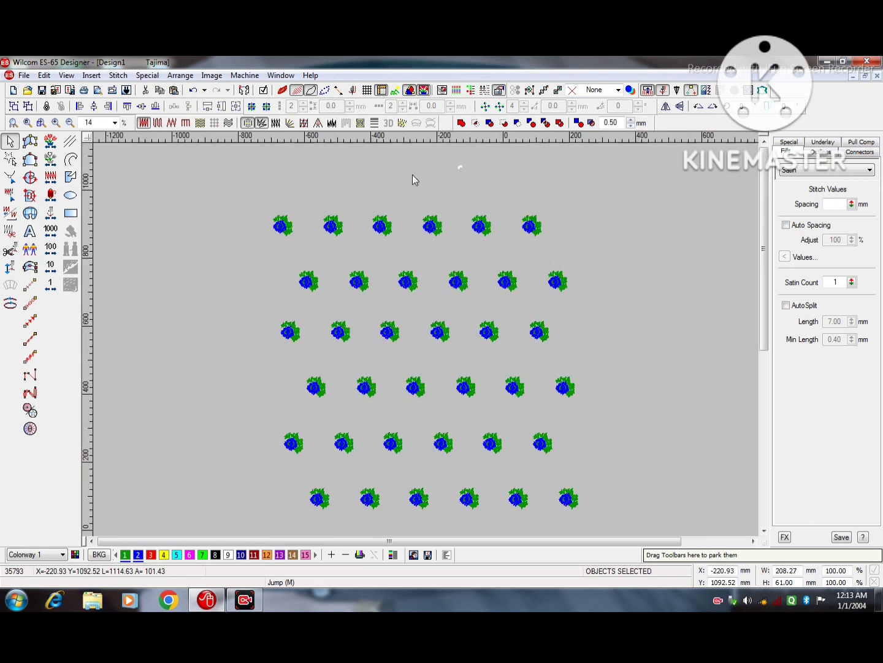
Ungroup the lower four rows of motifs so each motif can be selected individually
left_click(404, 163, "ctrl")
left_click(436, 235, "ctrl")
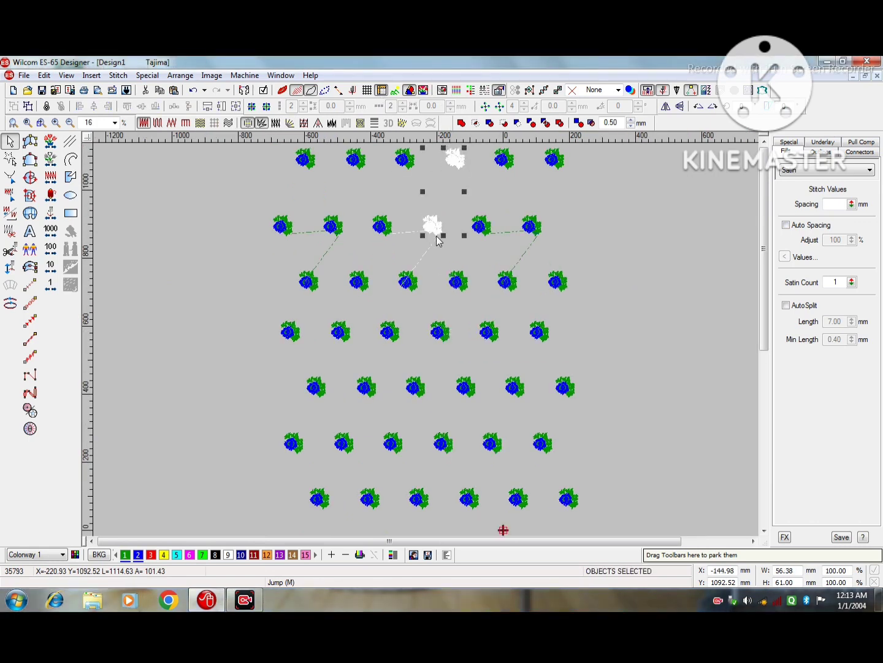
left_click(450, 331)
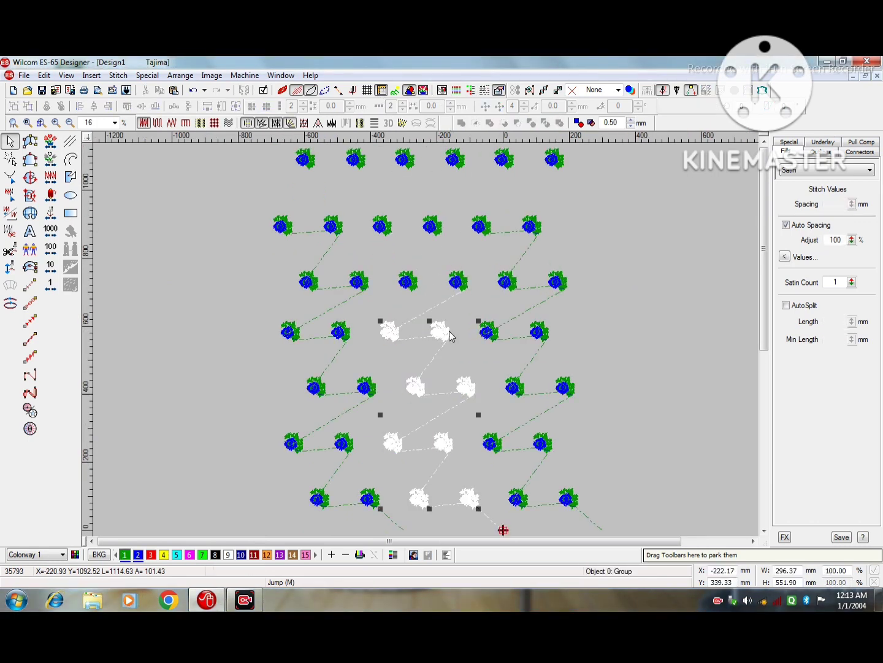
left_click(450, 331, "ctrl")
Select the right motif of every row and try spacing that column evenly down
left_click(450, 441, "ctrl")
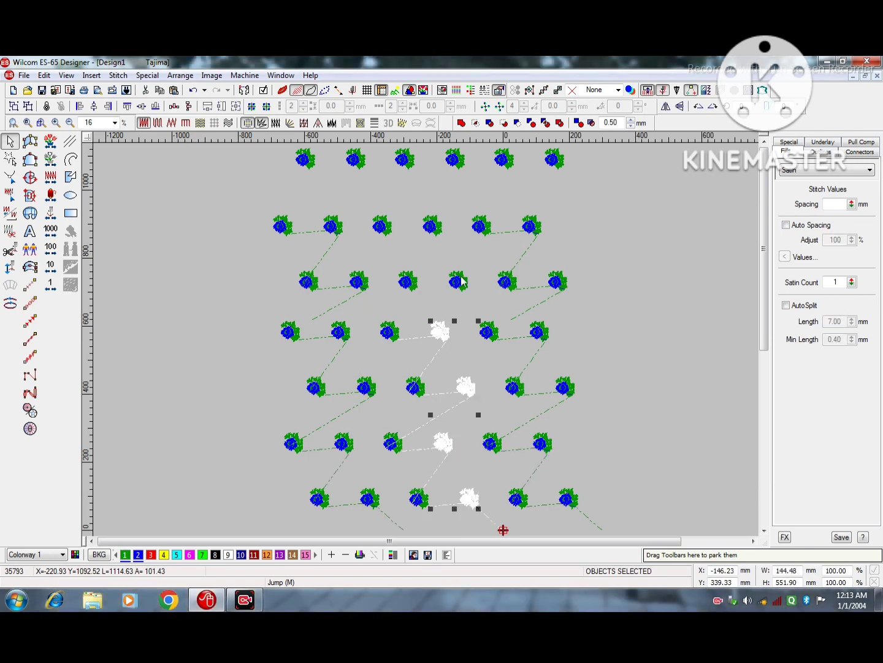
scroll(428, 222, "up", 1)
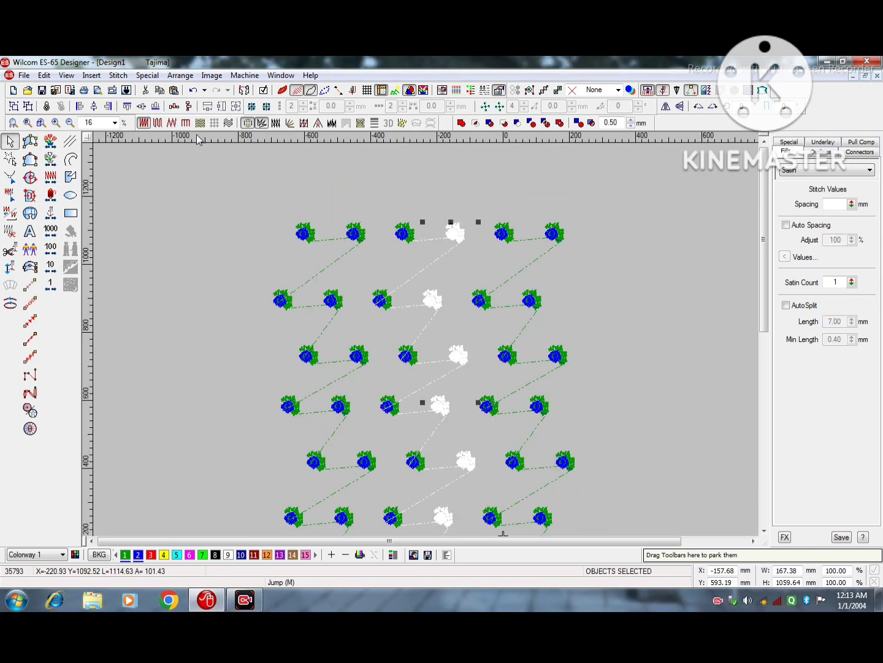
left_click(188, 108)
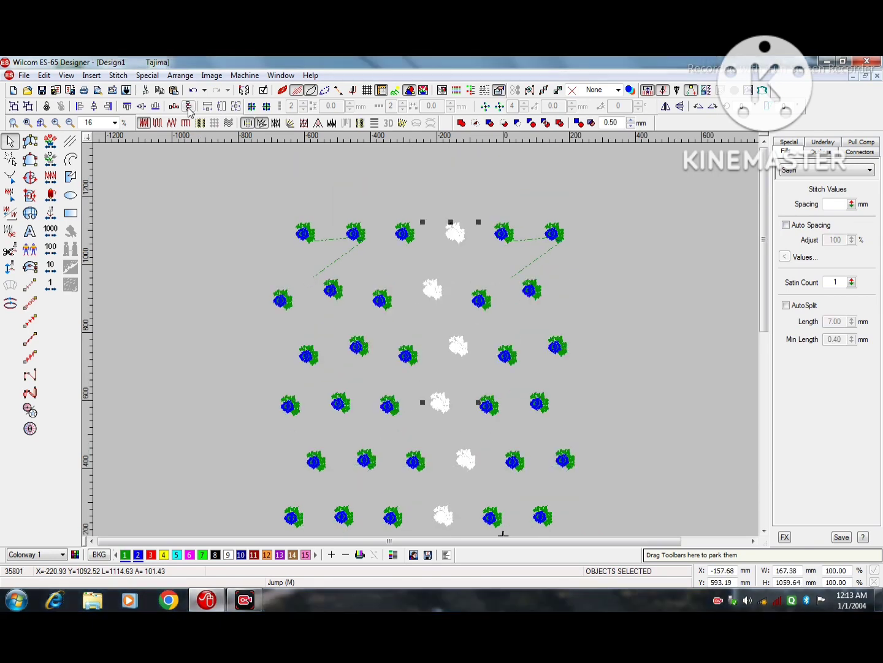
left_click(189, 108)
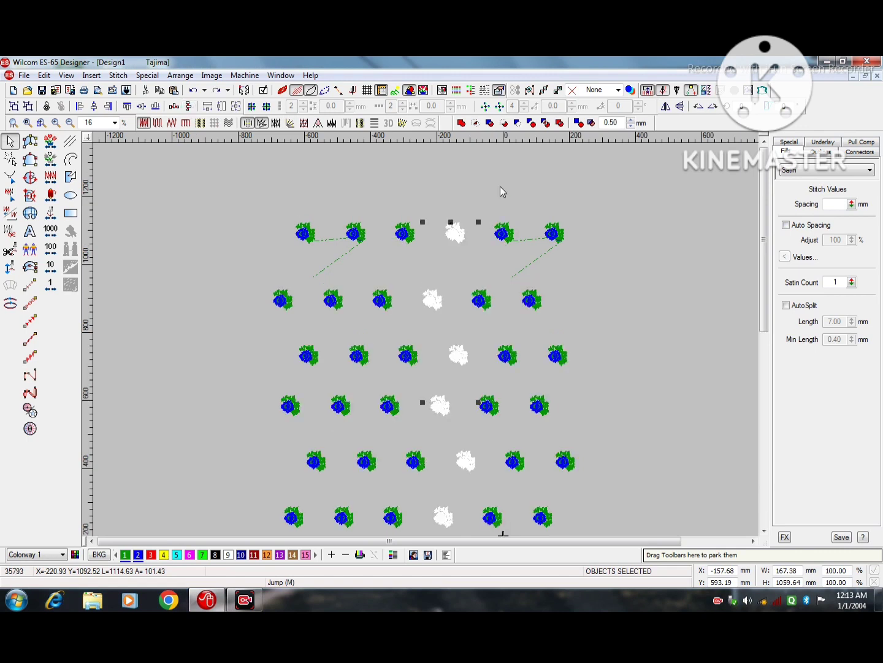
Space the left motifs of all seven rows evenly down
left_click(402, 229, "ctrl")
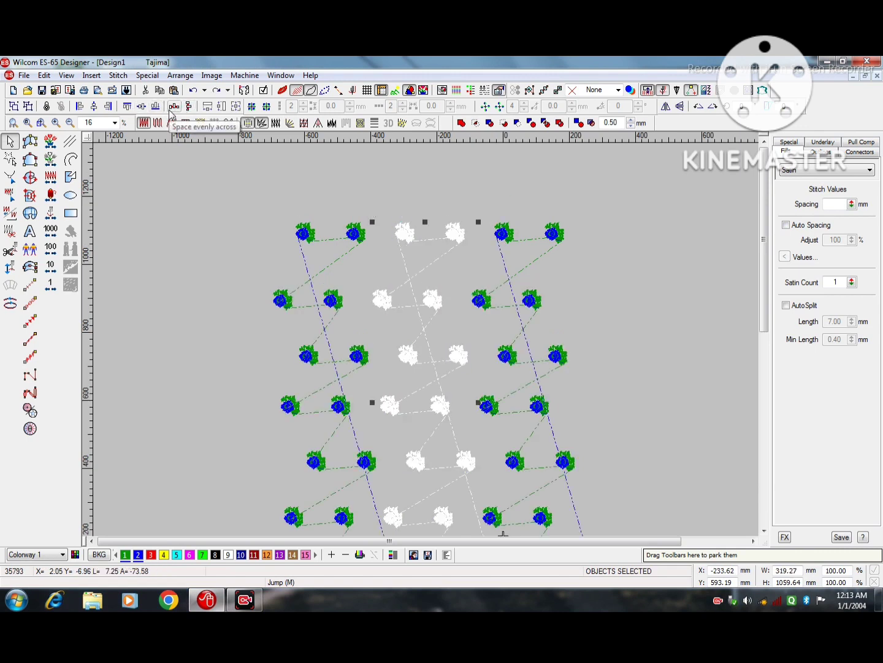
left_click(190, 108)
left_click(417, 188)
key("z")
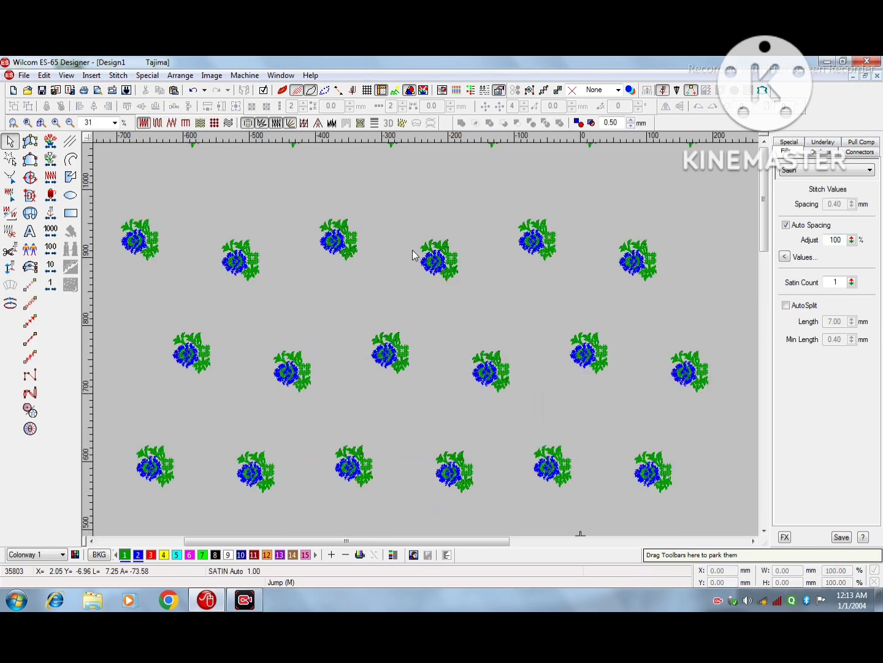
key("shift+z")
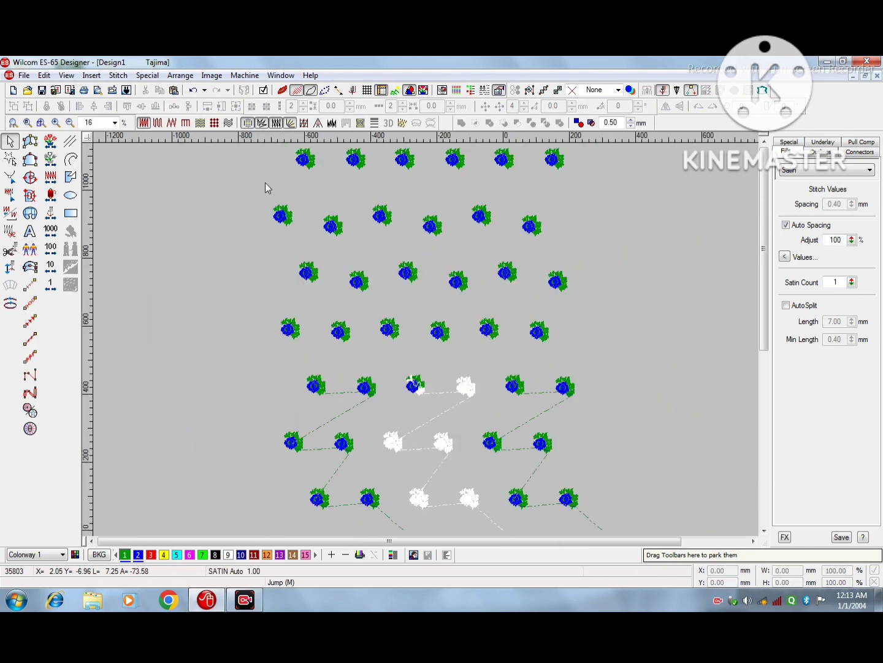
key("ctrl+a")
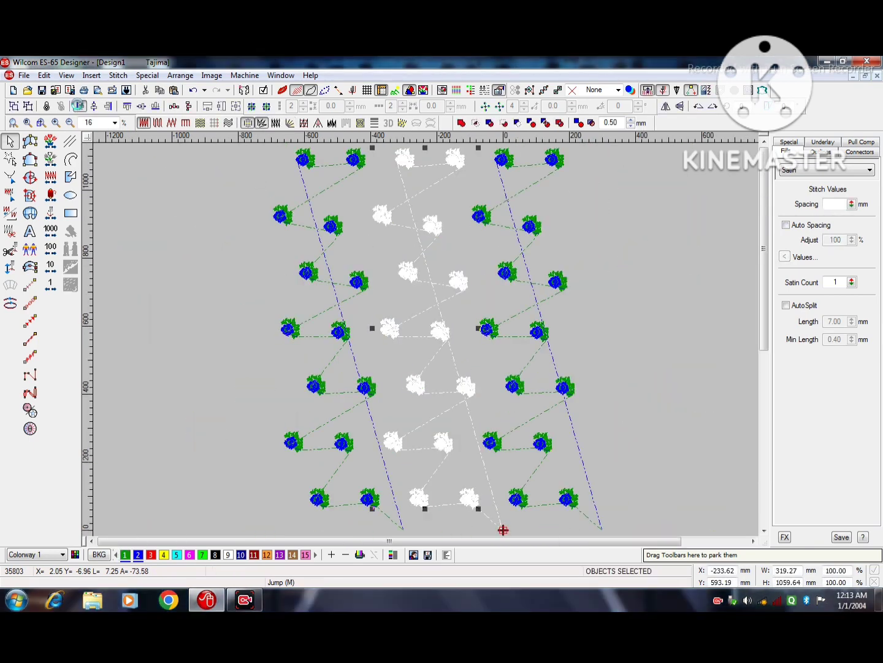
key("ctrl+z")
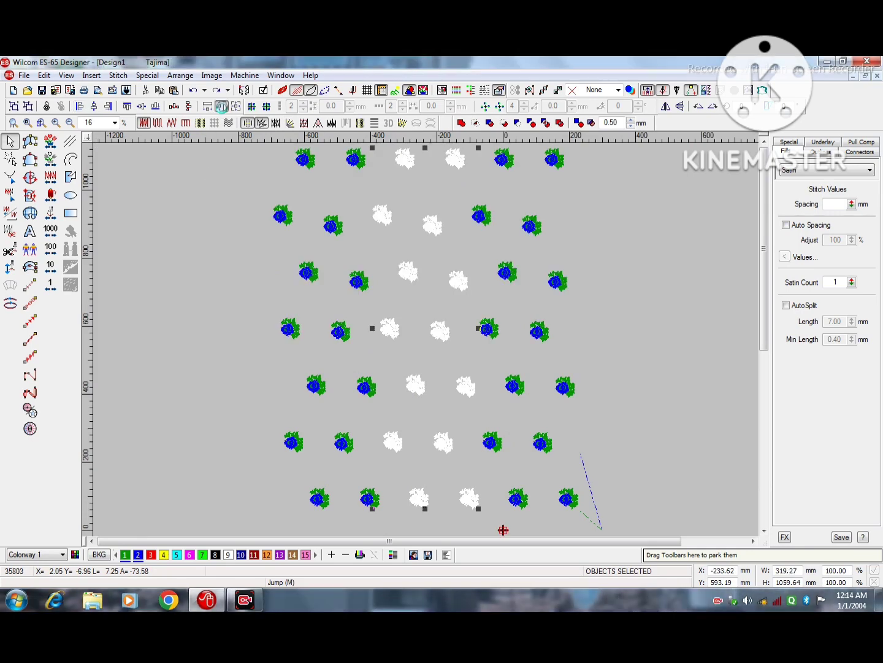
left_click(428, 295)
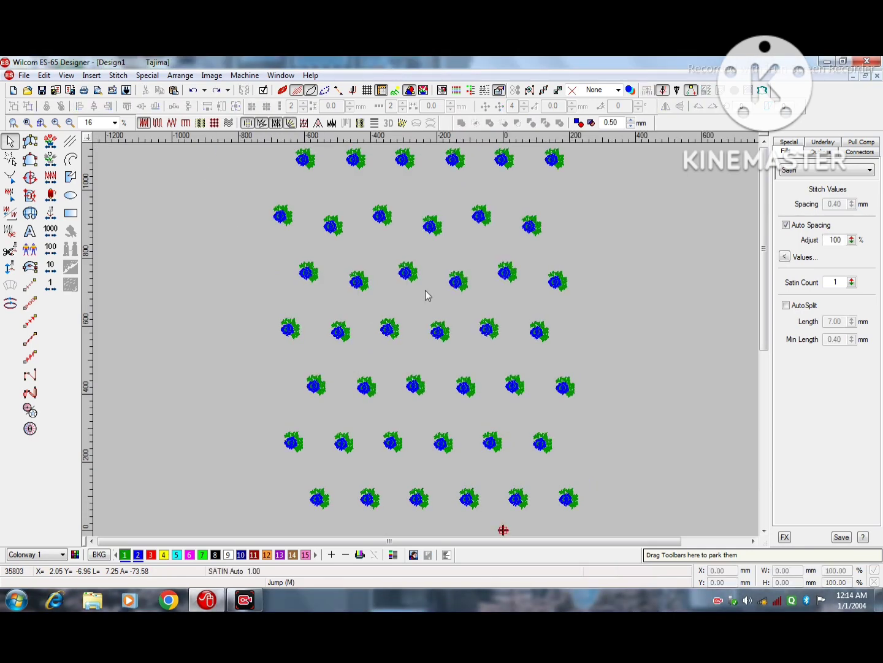
Select all motifs and apply Auto Start and End with the point at the design's bottom-right corner, matching both horizontal and vertical
scroll(630, 301, "down", 3)
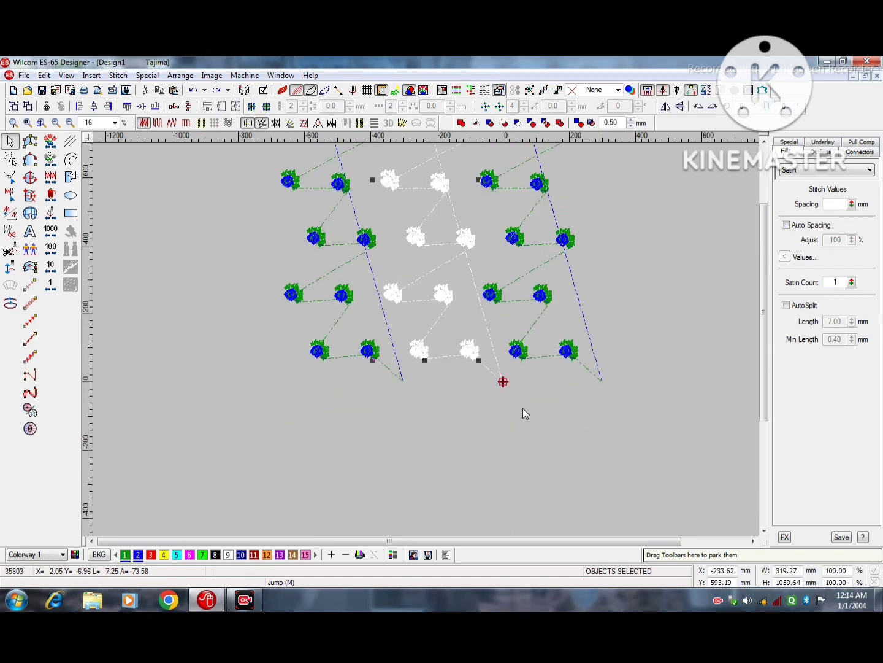
key("z")
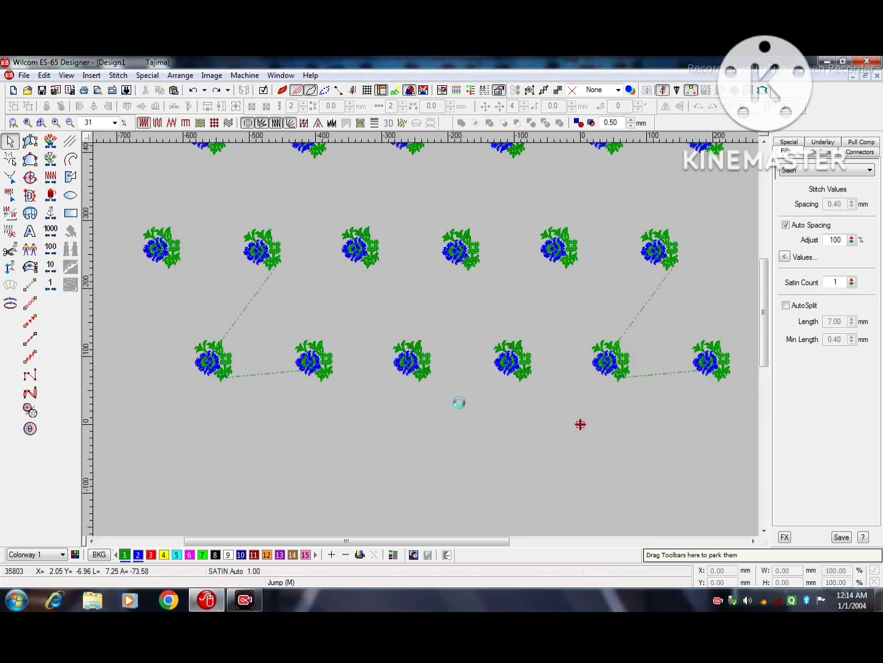
left_click(512, 362)
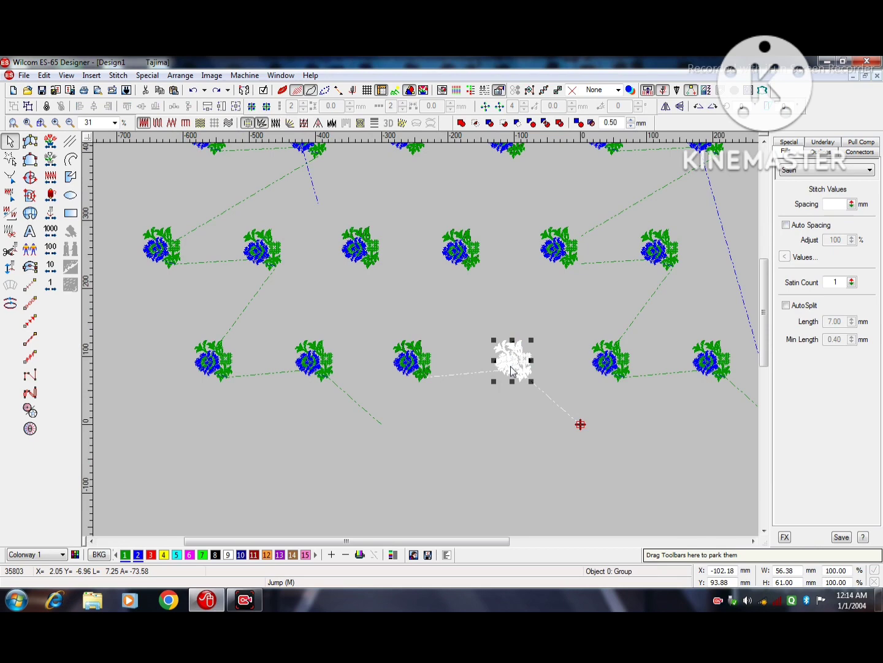
left_click(361, 249, "shift")
left_click(118, 74)
left_click(154, 197)
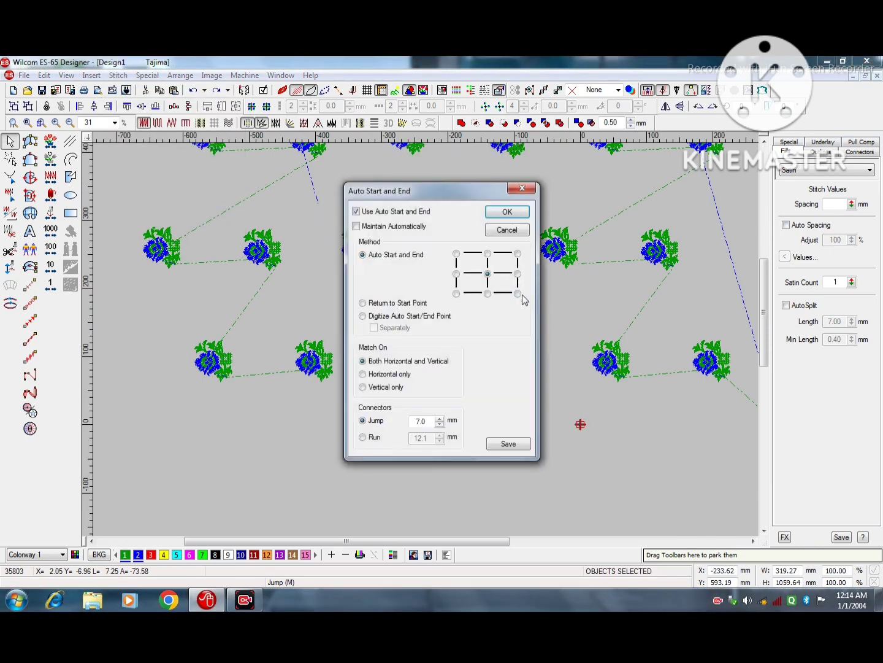
left_click(508, 212)
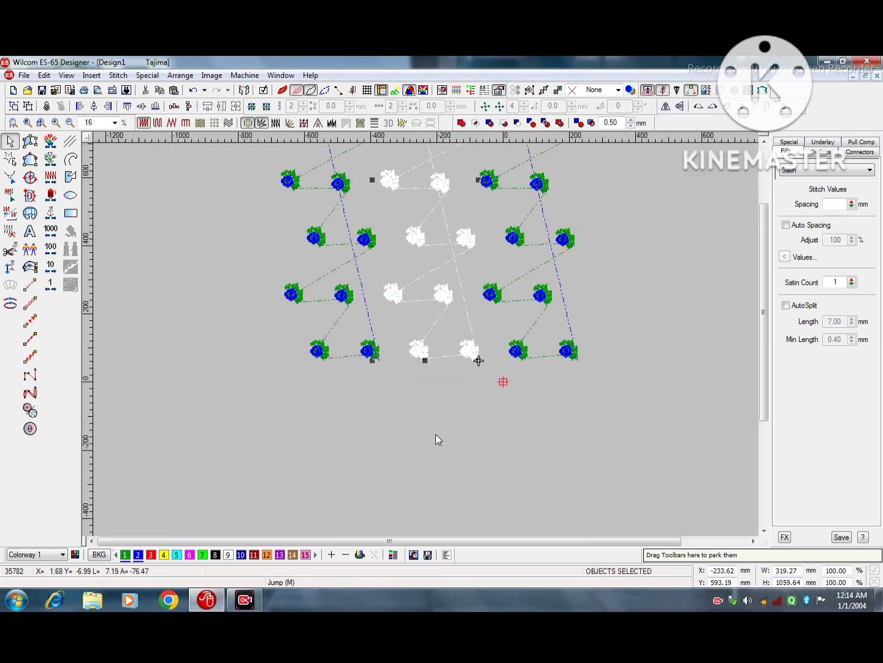
Select both motifs of the top row and nudge them down about 11 mm
scroll(435, 431, "up", 5)
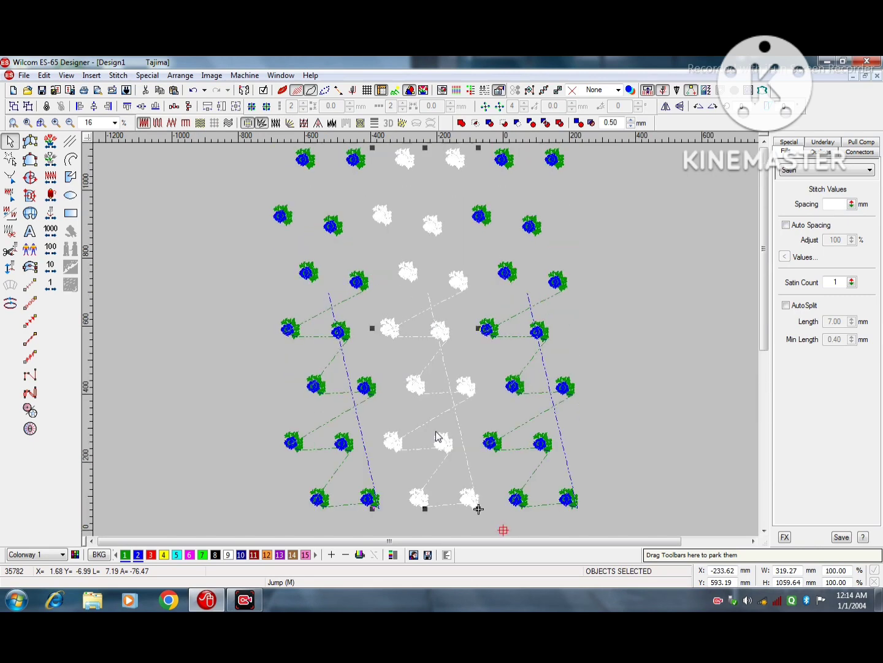
left_click_drag(497, 263, 369, 338)
key("Down")
key("Down")
key("Down")
key("Down")
key("Down")
key("Down")
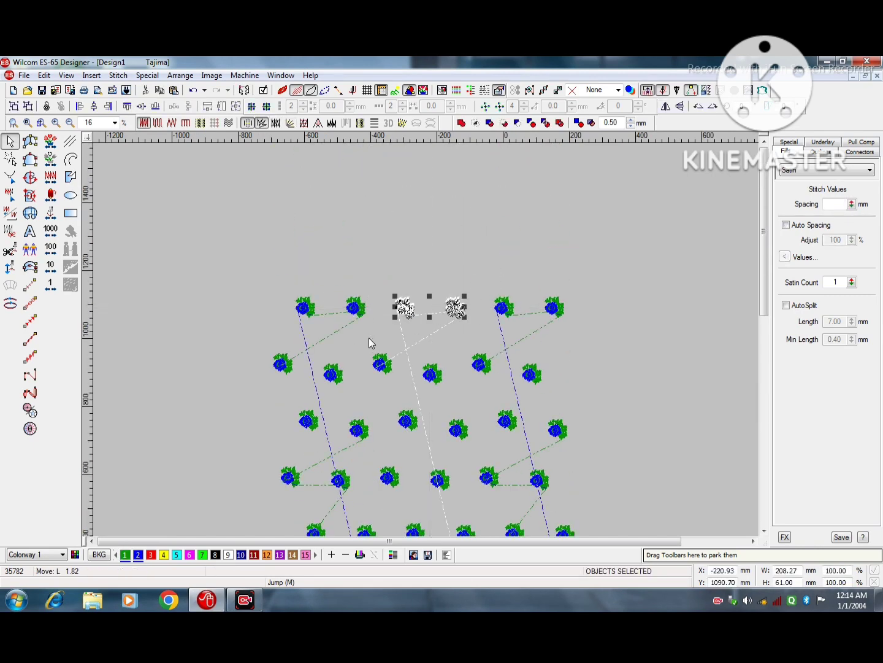
Try spacing all motifs of both columns evenly down in one operation, and undo it
key("ctrl+a")
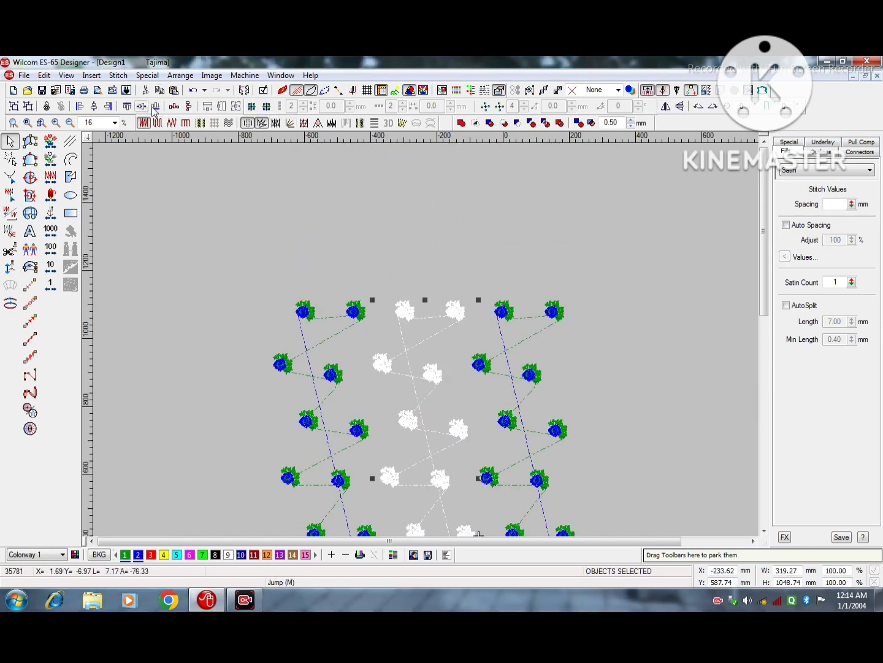
left_click(189, 106)
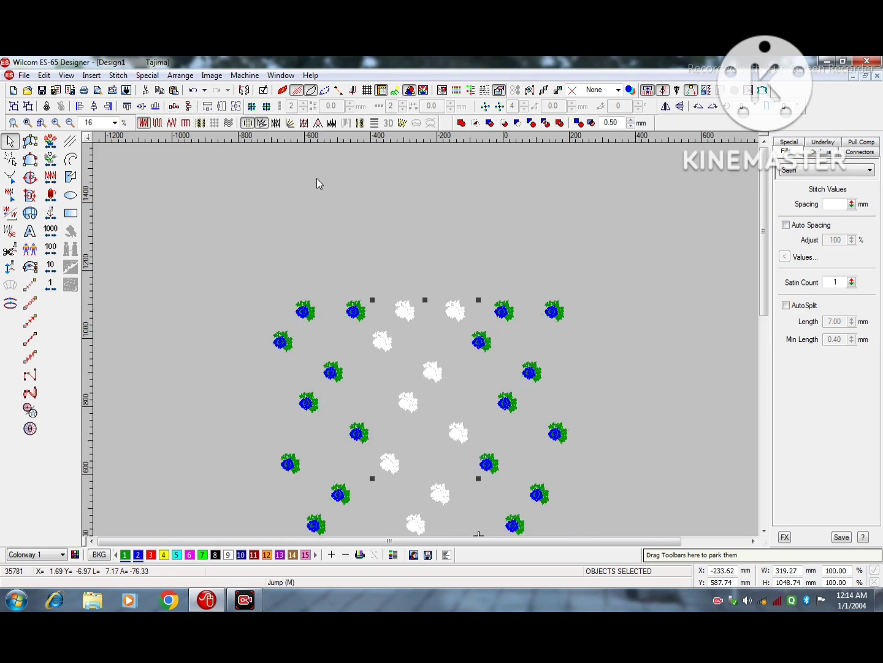
left_click(411, 269)
scroll(407, 264, "down", 6)
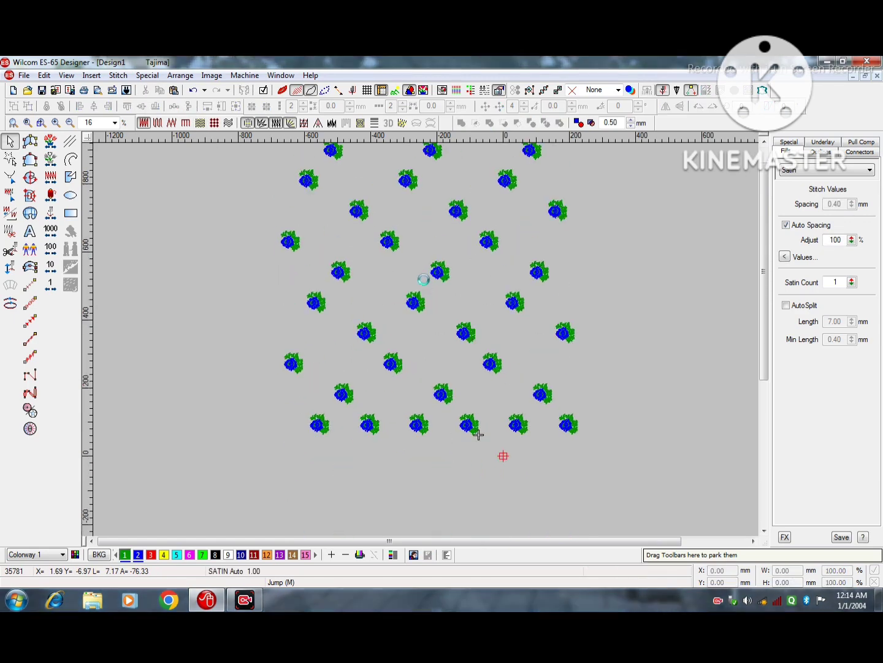
key("z")
scroll(430, 332, "down", 2)
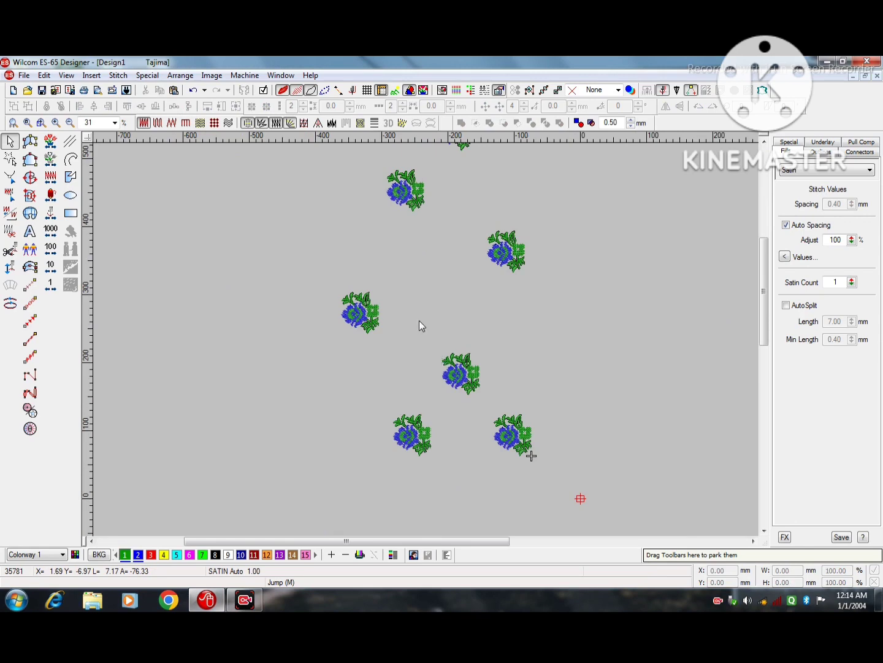
key("ctrl+z")
scroll(368, 300, "up", 4)
key("shift+z")
scroll(321, 255, "down", 1)
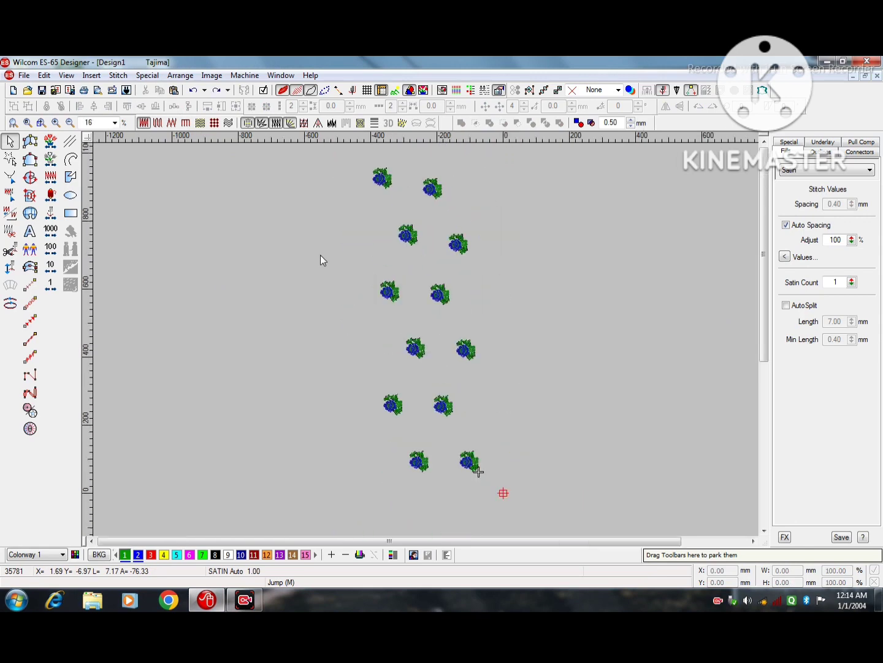
key("ctrl+a")
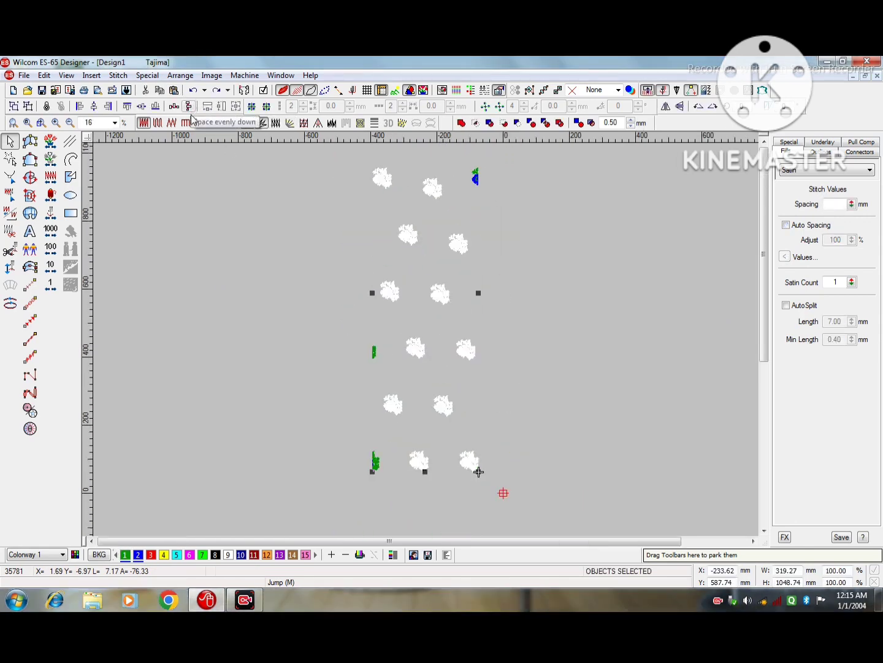
key("z")
key("shift+z")
left_click(212, 203)
scroll(212, 204, "up", 1)
scroll(415, 316, "down", 3)
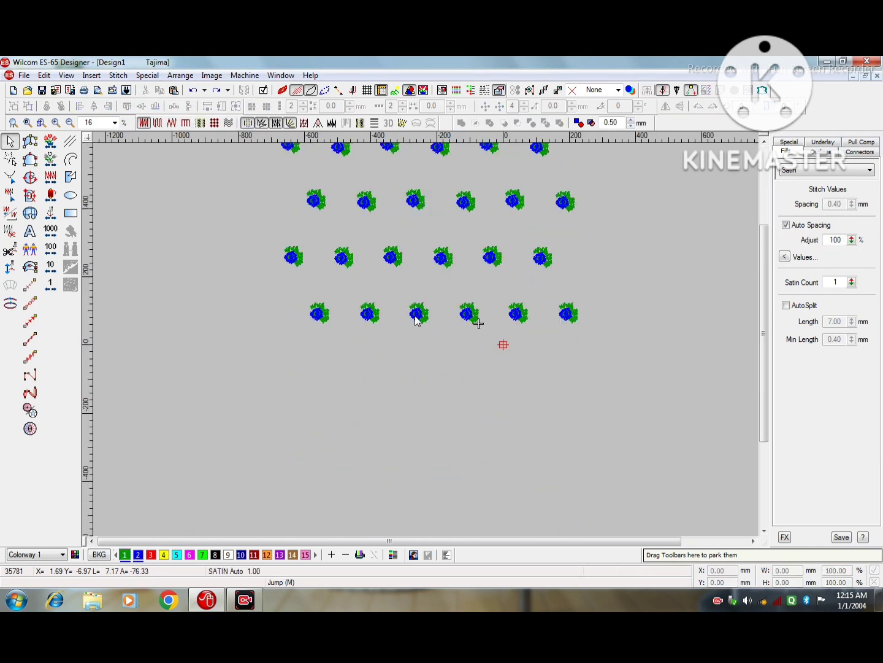
Ungroup the motifs in the lower rows one by one into separate flower and leaf objects
left_click(468, 313)
left_click(418, 314)
left_click(443, 256)
left_click(471, 204)
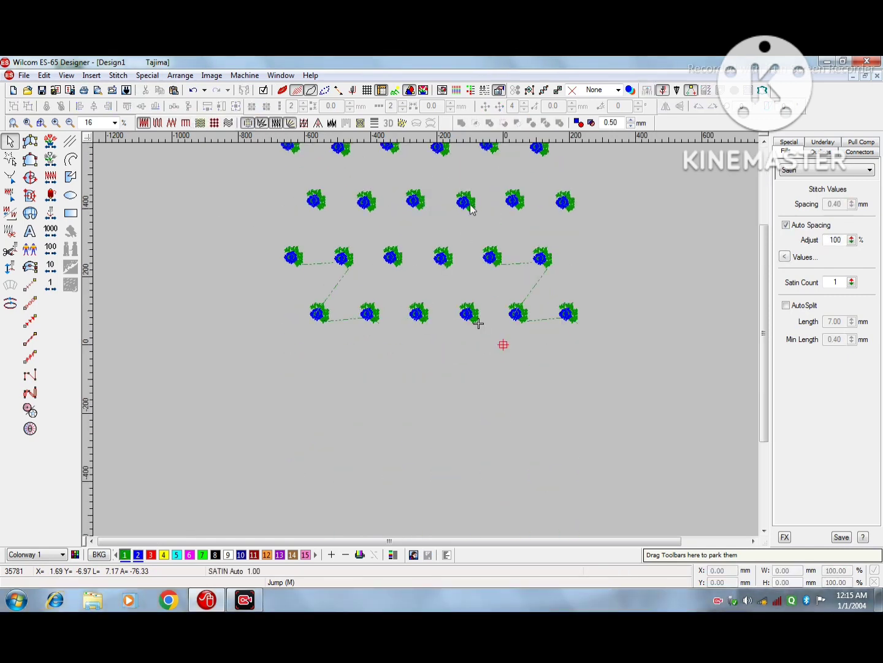
left_click(419, 201)
left_click(441, 149)
left_click(488, 151)
Ungroup the motifs in the upper four rows one by one into separate color objects
key("0")
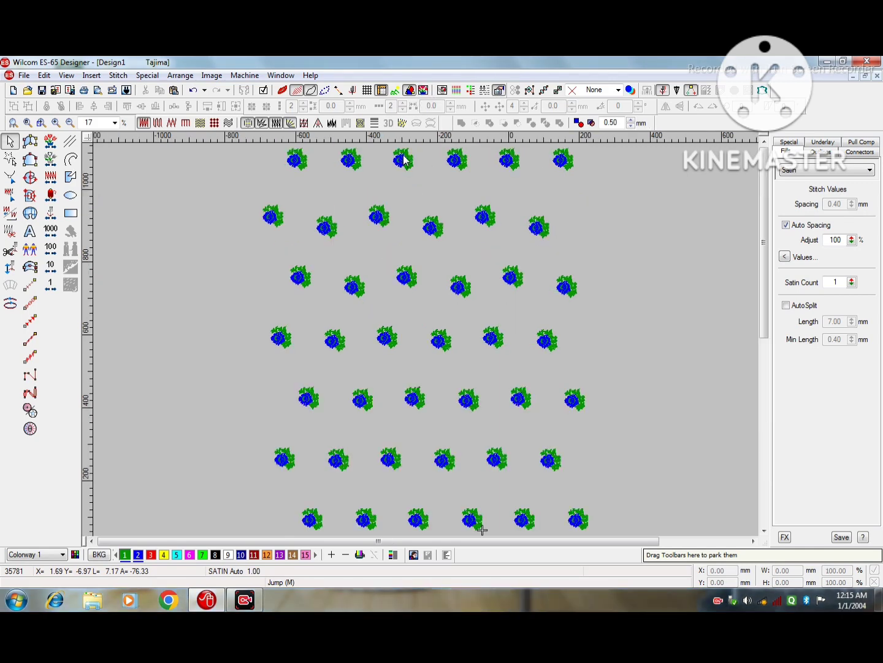
left_click(403, 160)
left_click(456, 159)
left_click(378, 215)
left_click(430, 225)
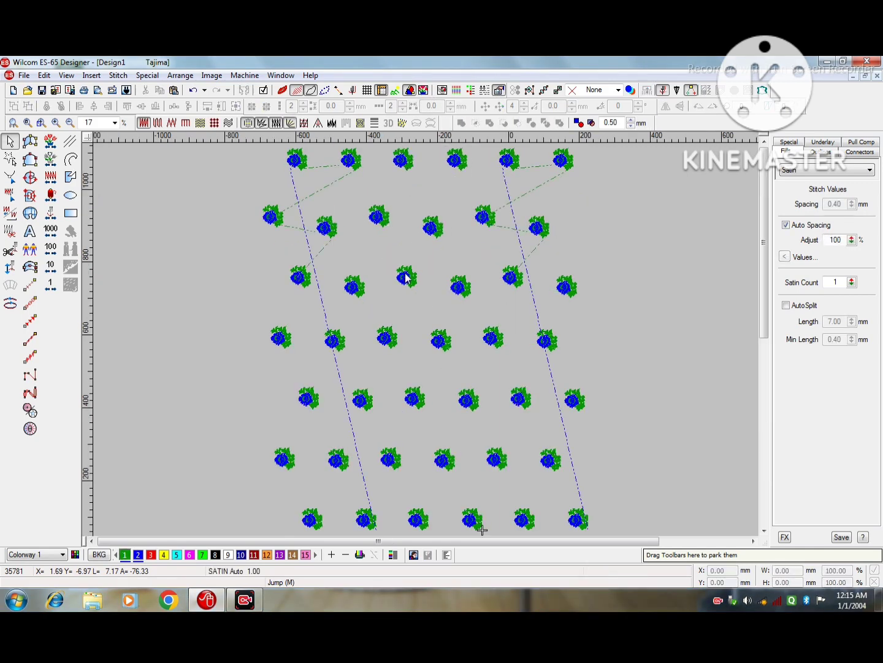
left_click(406, 277)
left_click(460, 286)
left_click(386, 338)
left_click(437, 342)
key("Escape")
Check in a middle row that the blue flowers can be selected separately from the green leaves
key("z")
key("z")
left_click(453, 359)
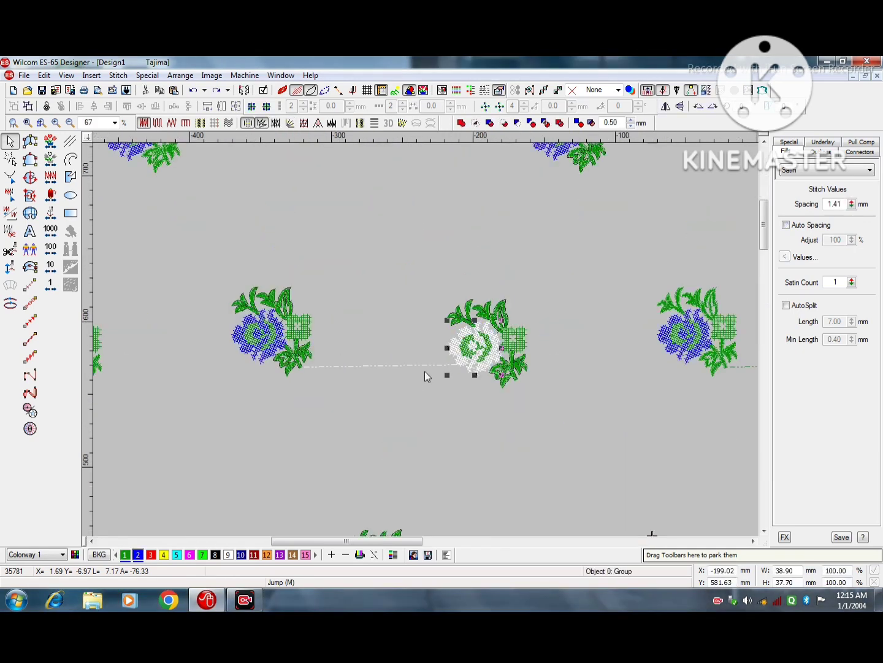
left_click(301, 329)
key("shift+z")
key("Escape")
Select all Dark Green objects by color and resequence them to stitch ahead of the blue flowers
left_click(66, 74)
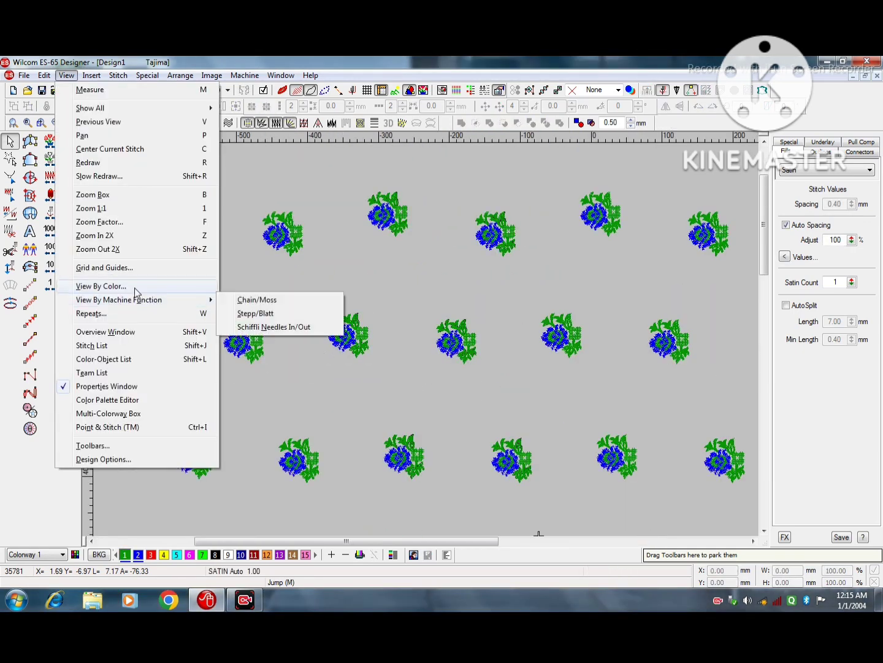
left_click(136, 287)
left_click(517, 287)
left_click(586, 287)
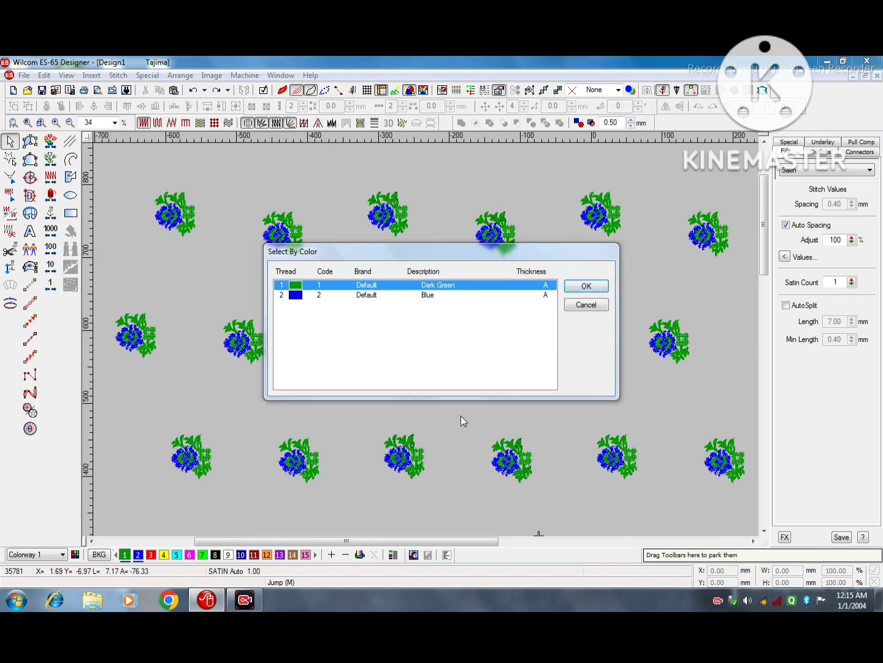
scroll(474, 325, "up", 1)
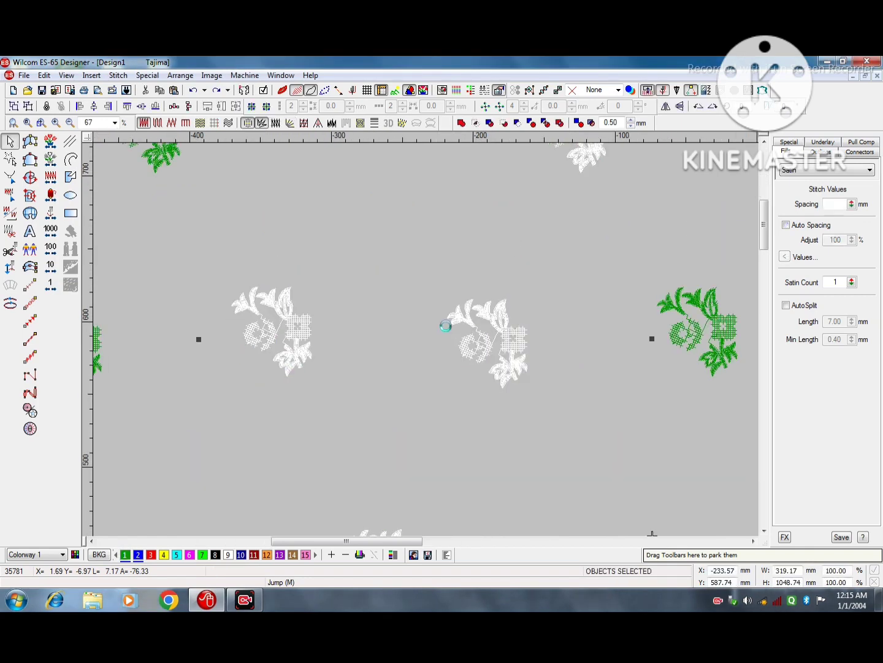
key("ctrl+a")
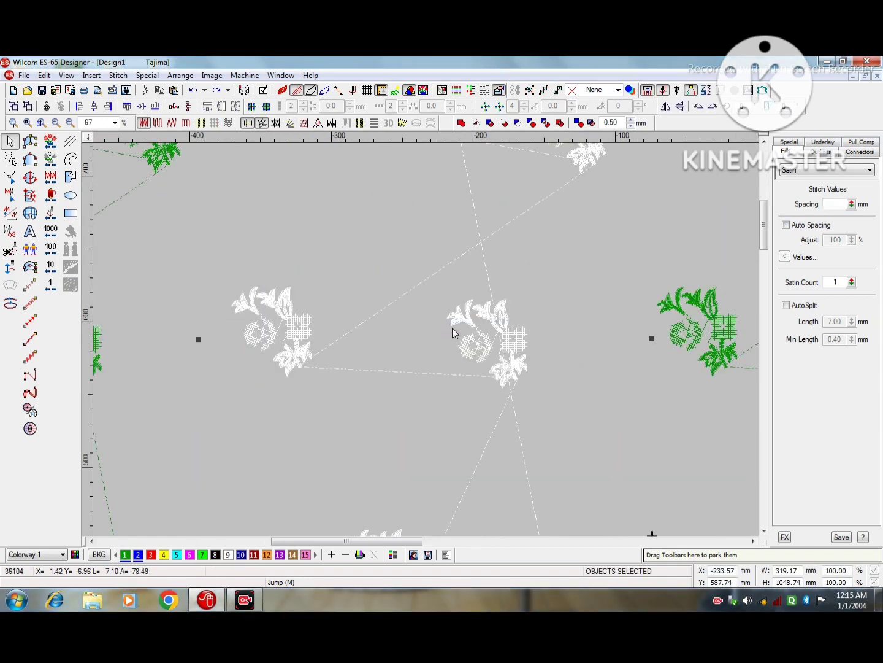
scroll(452, 328, "down", 2)
left_click(397, 501)
left_click(396, 471)
key("Escape")
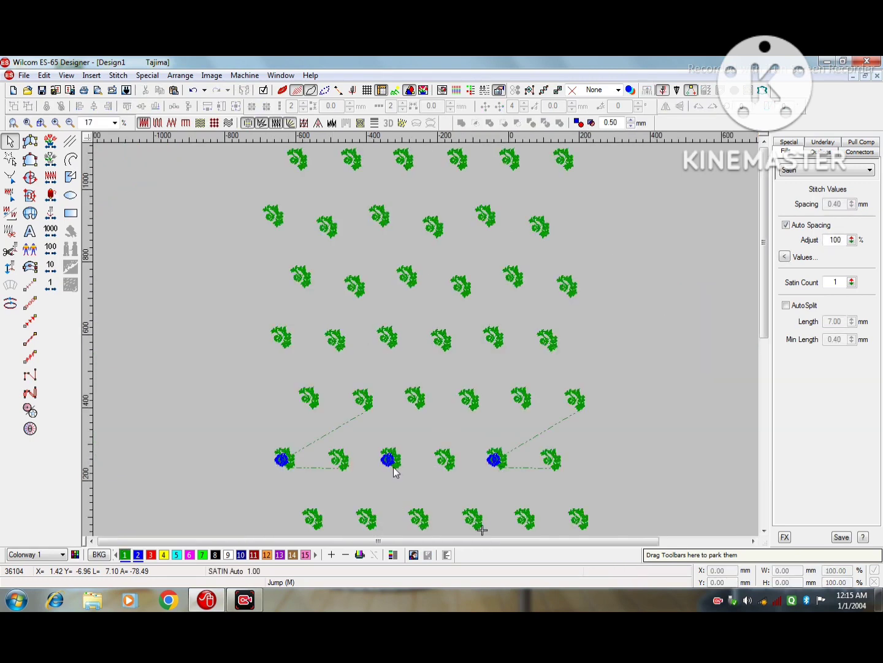
Show only the Blue objects by color and resequence them to stitch after the Dark Green ones
scroll(394, 469, "up", 2)
left_click(66, 74)
left_click(129, 281)
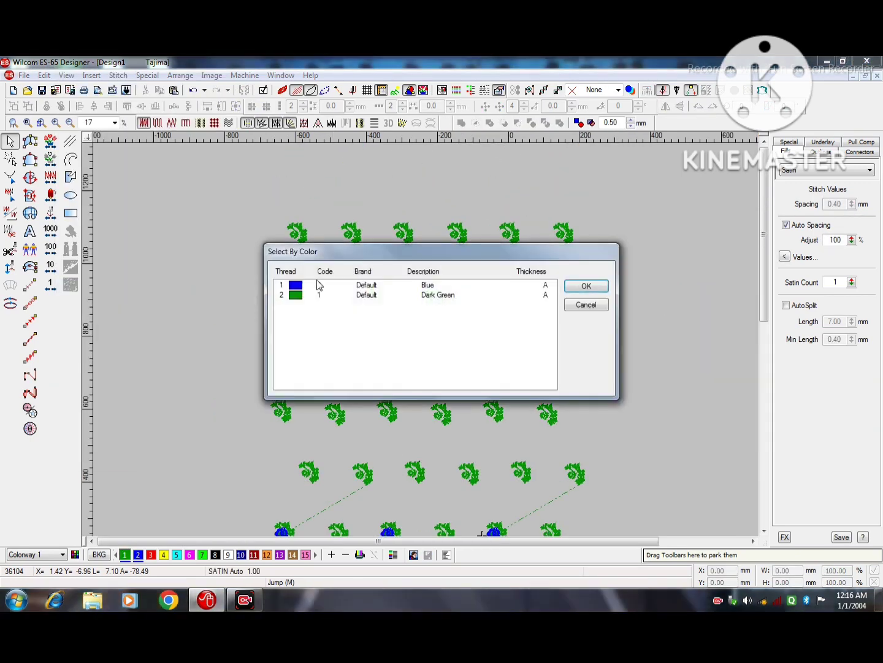
left_click(344, 285)
left_click(573, 290)
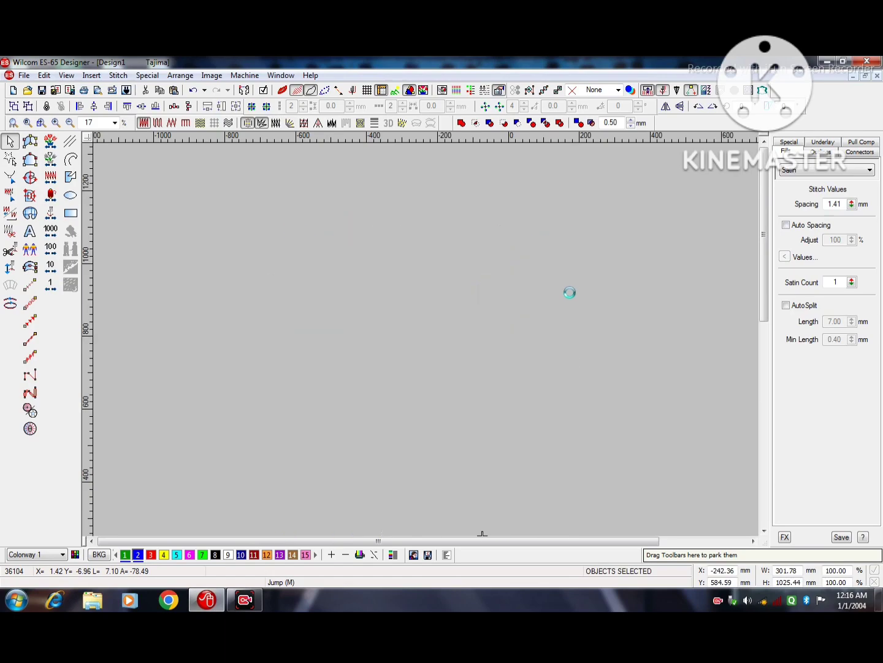
Show both the Dark Green and Blue objects of the pattern by color
left_click(66, 75)
left_click(130, 281)
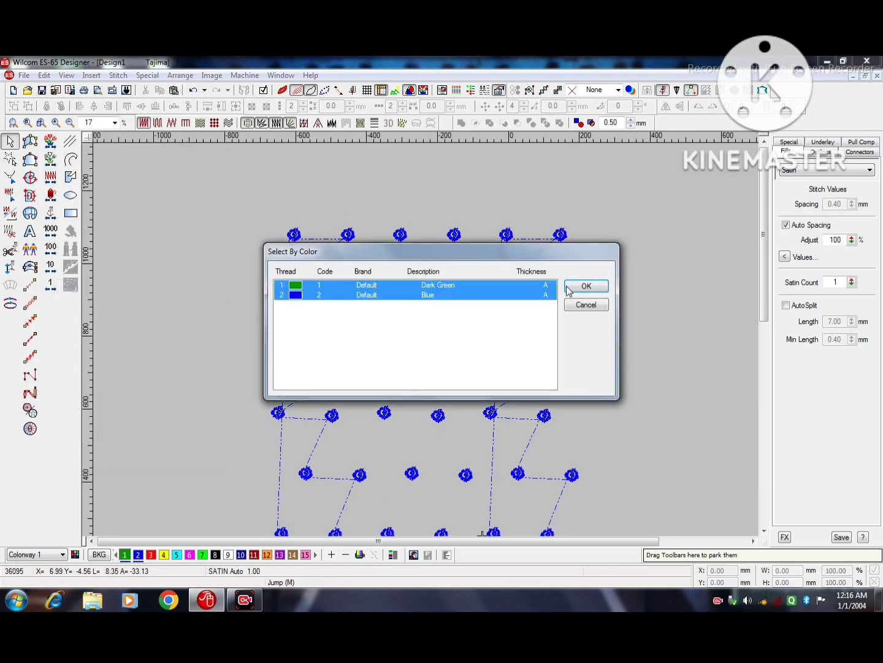
left_click(573, 290)
Resequence the green leaves of the bottom row to stitch first from the design start, right motif before left
scroll(456, 306, "up", 8)
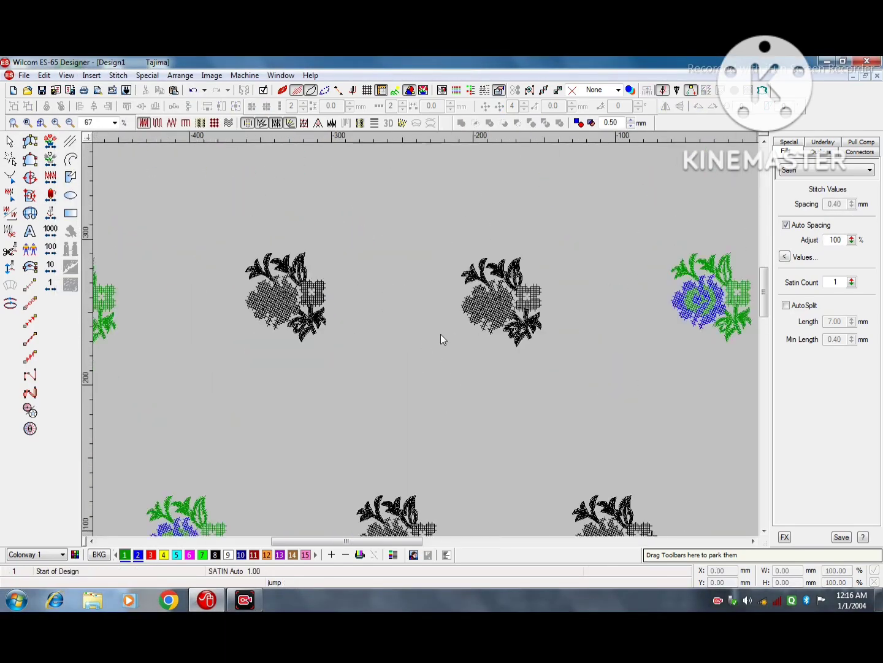
key("t")
key("z")
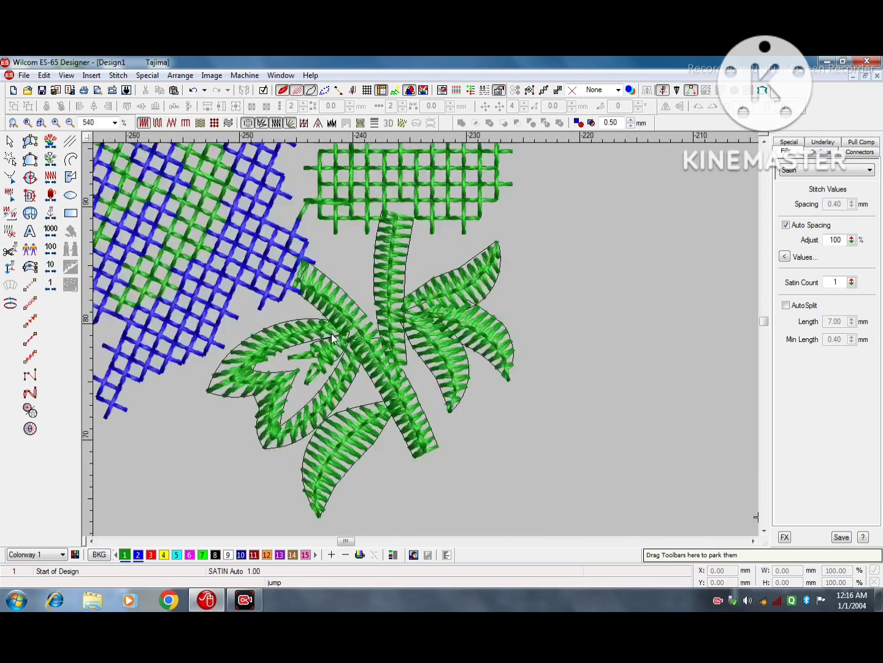
scroll(331, 338, "up", 2)
key("shift+z")
scroll(331, 341, "down", 4)
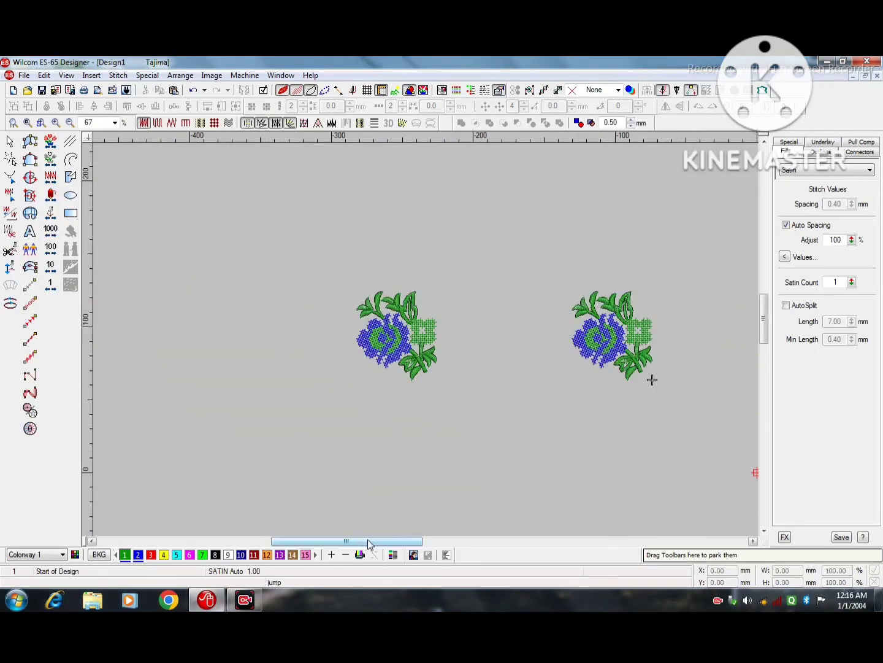
left_click_drag(367, 540, 401, 539)
key("t")
left_click(507, 364)
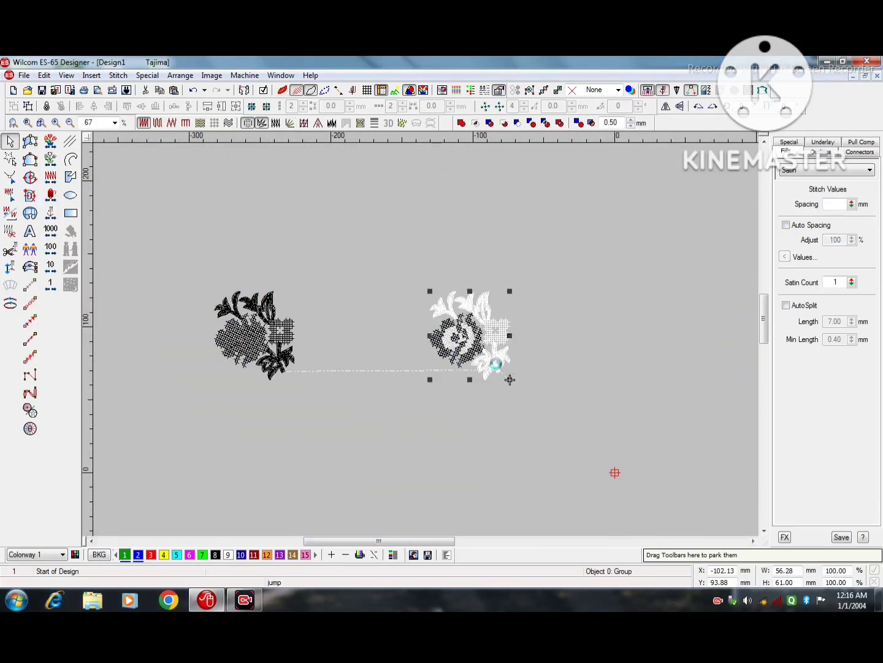
left_click(283, 366, "ctrl")
Resequence the green leaves of the second row from the bottom left to right and the third row right to left
scroll(366, 335, "up", 3)
left_click(168, 341)
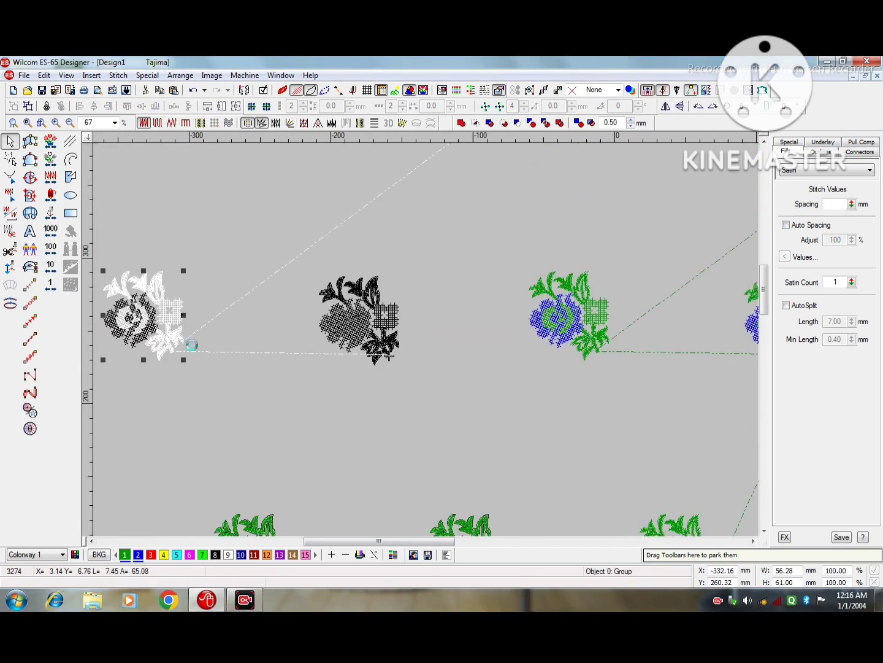
left_click(389, 355)
scroll(372, 350, "up", 3)
left_click(476, 333)
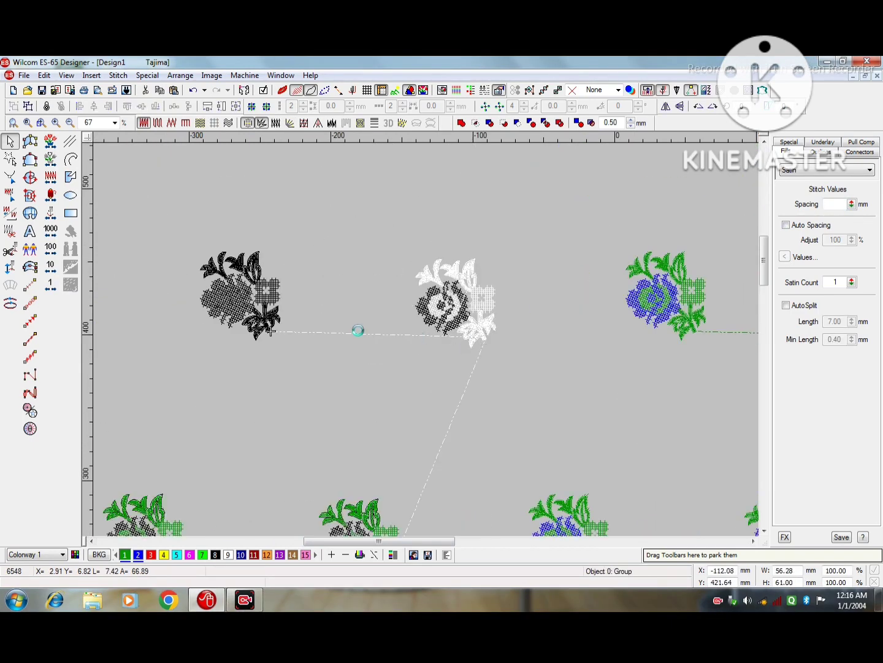
left_click(268, 327)
Continue the zigzag stitch order with the green leaves, fourth row from the bottom left to right and fifth row right to left
scroll(334, 327, "up", 3)
left_click(149, 312)
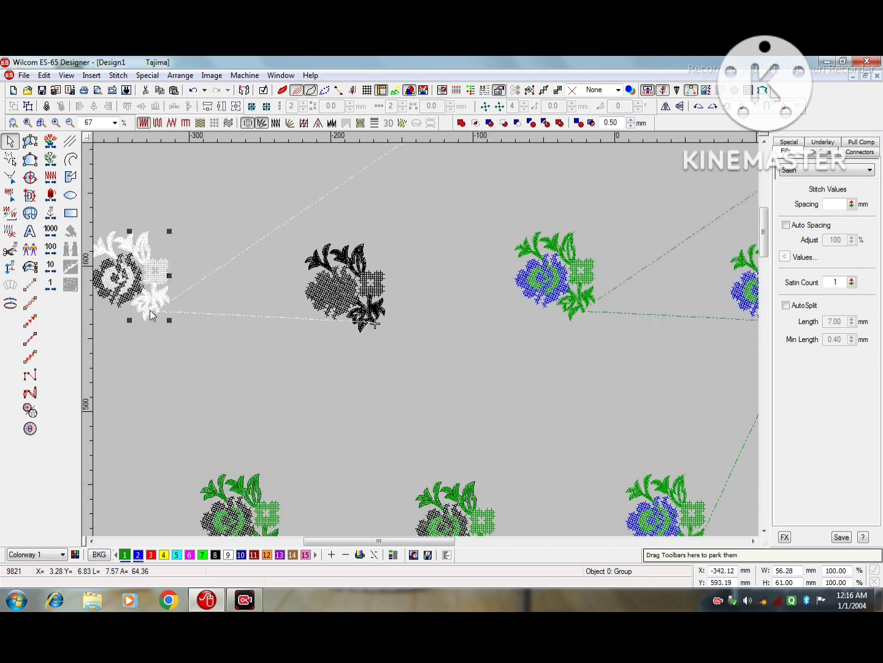
key("g")
left_click(357, 323)
key("g")
scroll(405, 328, "up", 3)
left_click(451, 329)
key("g")
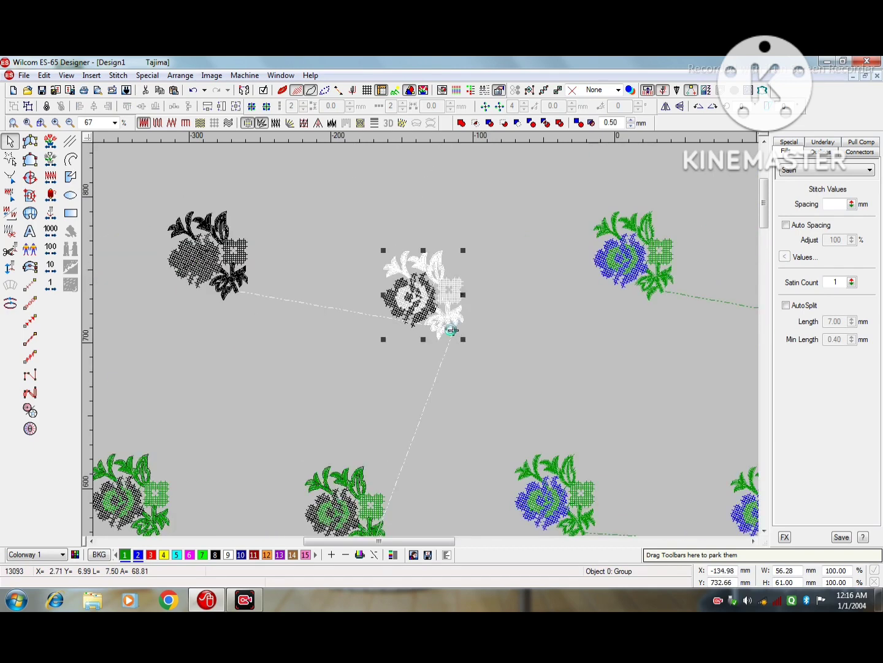
left_click(236, 286)
key("g")
Resequence the green leaves of the top two rows, each from the right motif to the left one
scroll(236, 287, "up", 3)
left_click(344, 310)
key("g")
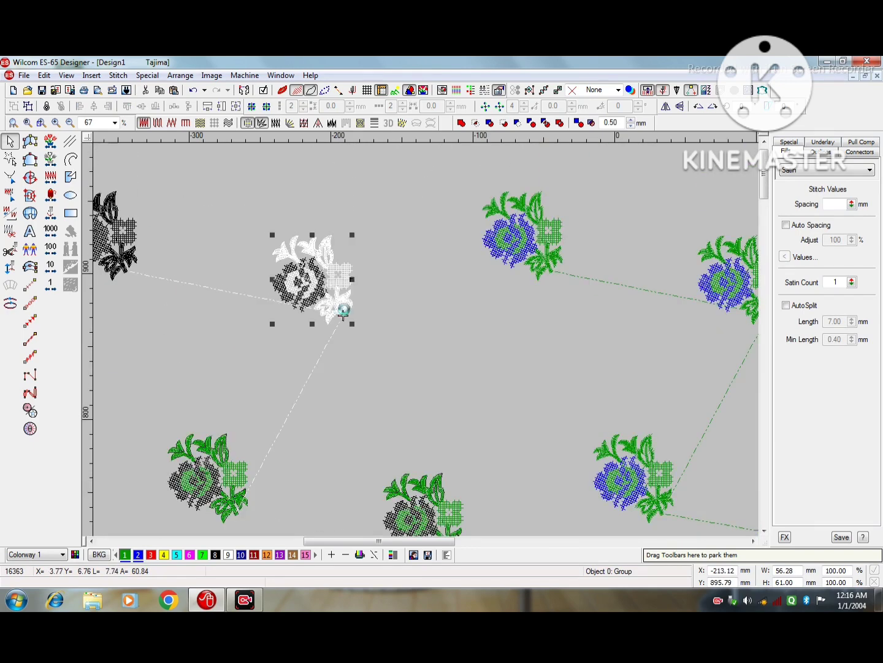
left_click(129, 271)
scroll(423, 270, "up", 3)
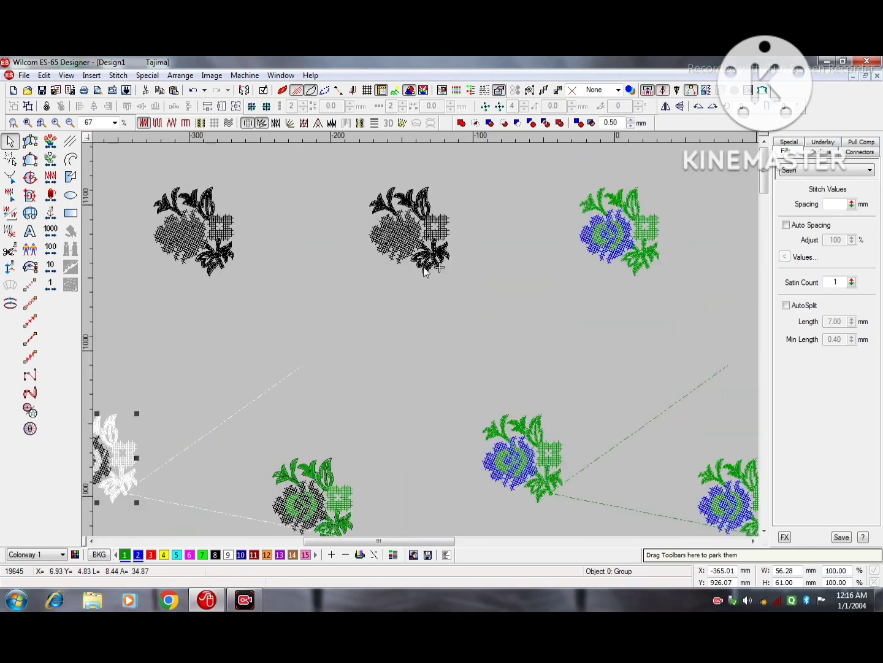
key("ctrl+v")
scroll(267, 279, "up", 4)
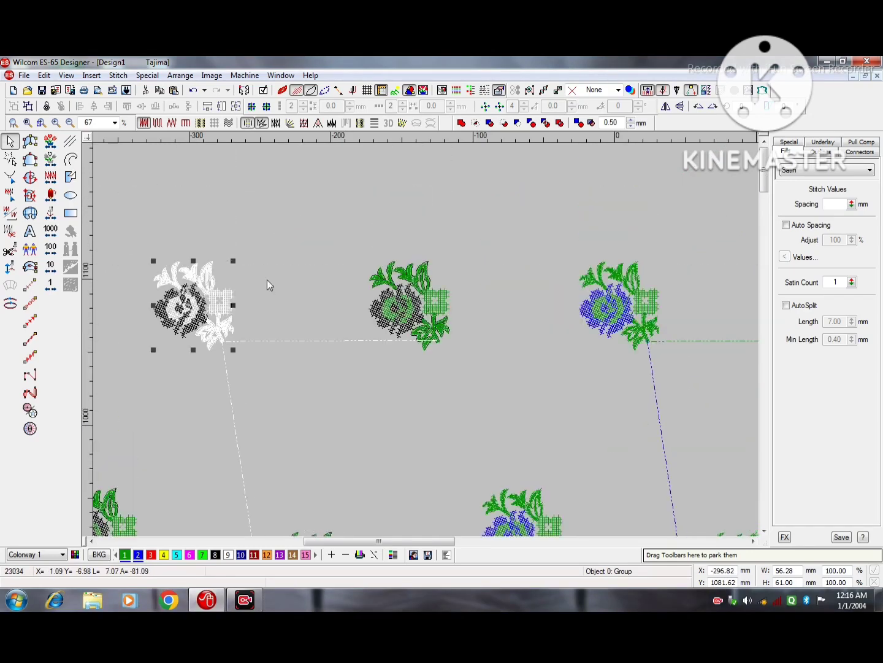
Resequence the blue flowers of the top three rows in zigzag order, starting with the top row's left motif
key("shift+z")
key("0")
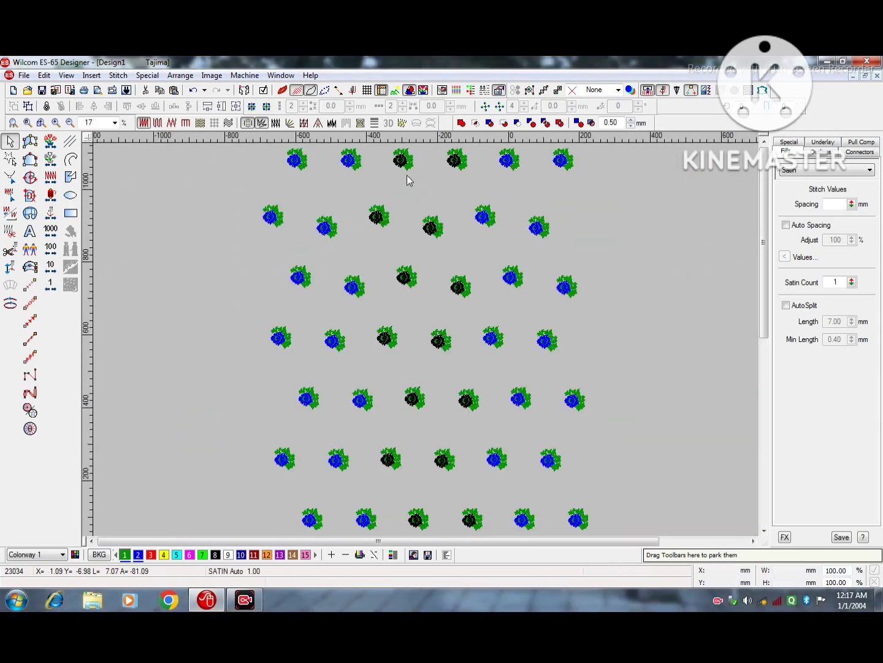
left_click(399, 161)
left_click(454, 162, "ctrl")
left_click(378, 219, "ctrl")
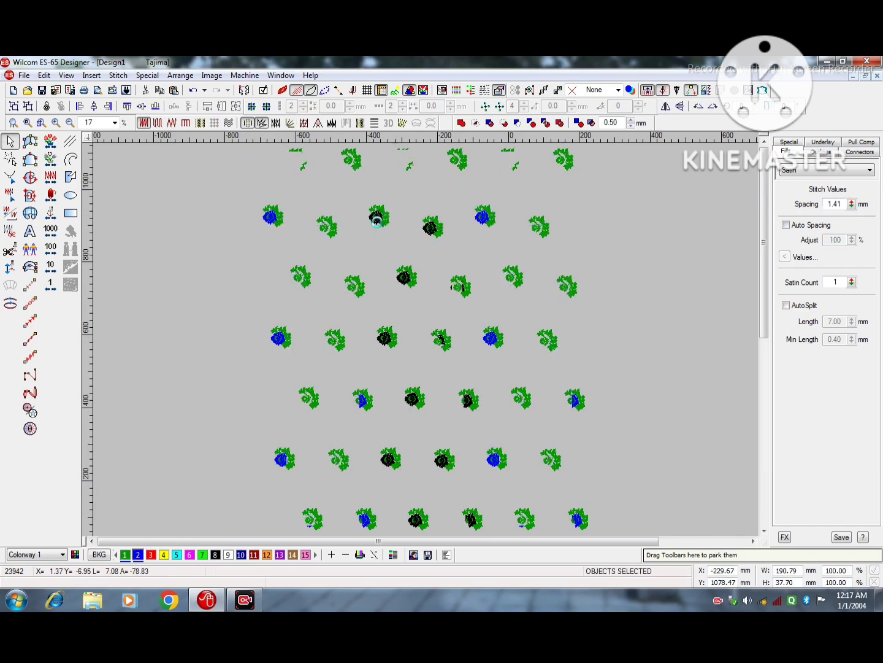
left_click(378, 222, "ctrl")
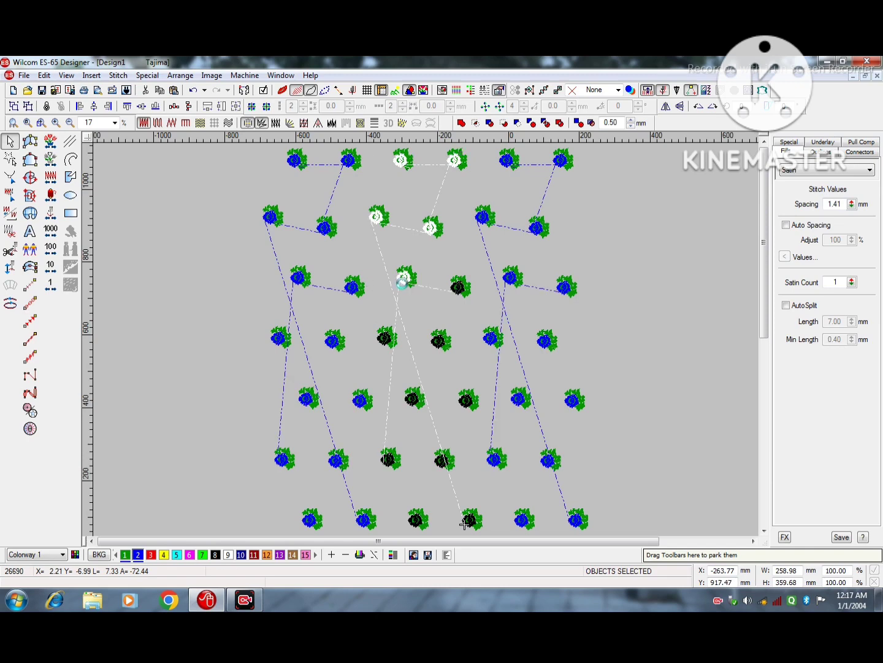
left_click(459, 286, "ctrl")
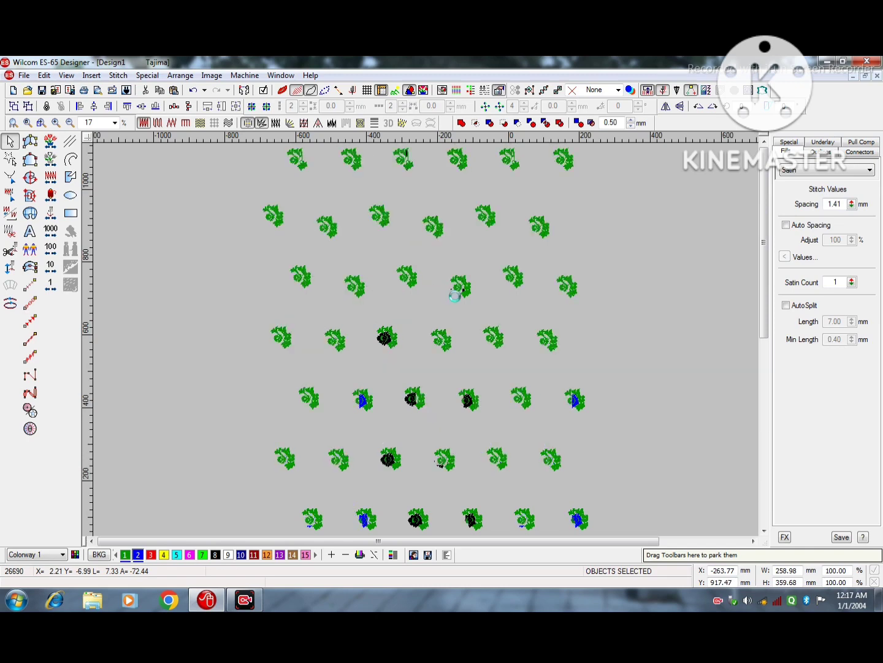
Resequence the blue flowers of the lower four rows in zigzag order down to the bottom row
left_click(439, 344)
left_click(385, 338, "ctrl")
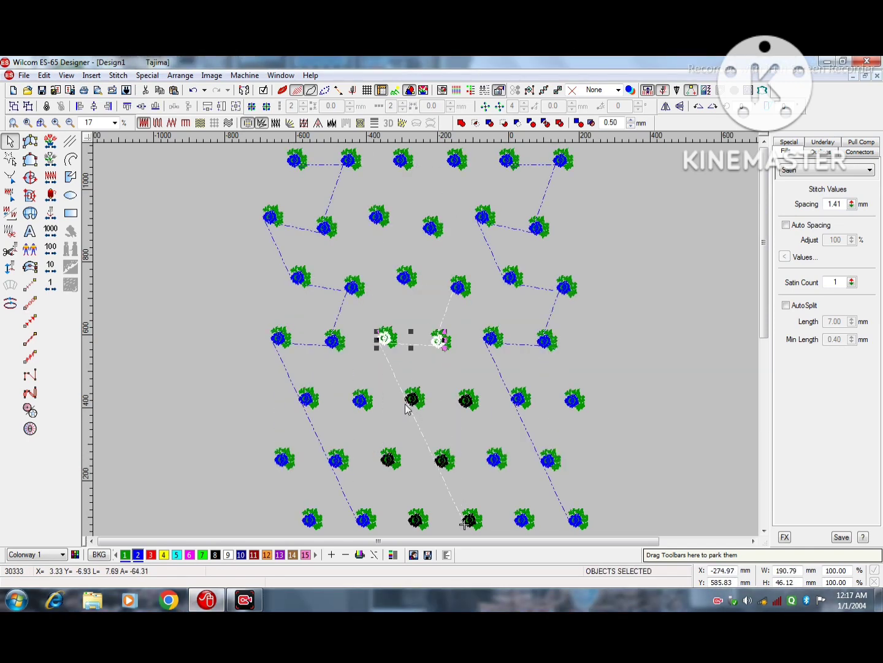
key("ctrl+x")
key("ctrl+v")
left_click(441, 466)
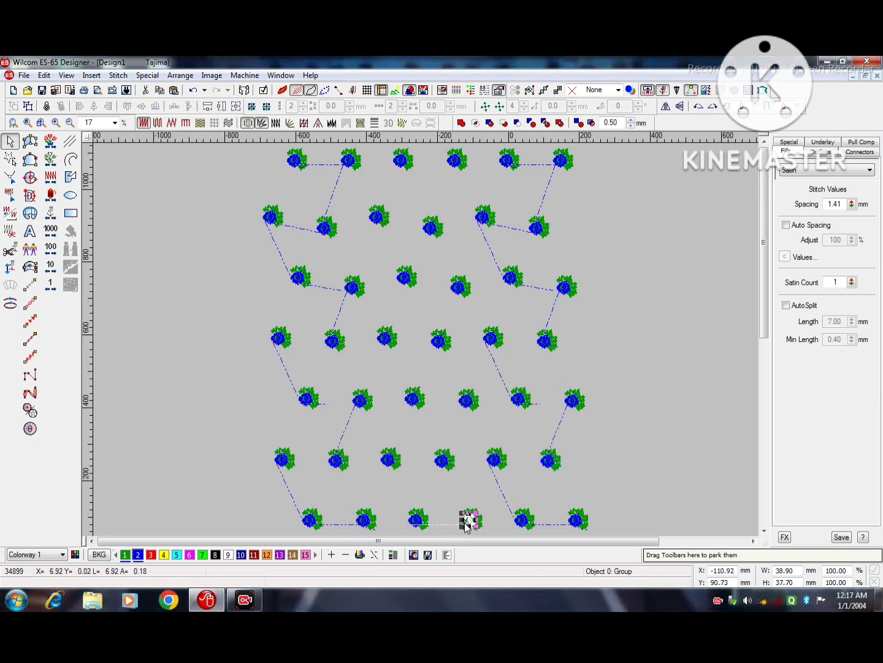
Apply Auto Start and End to all objects in the pattern
key("ctrl+a")
left_click(118, 74)
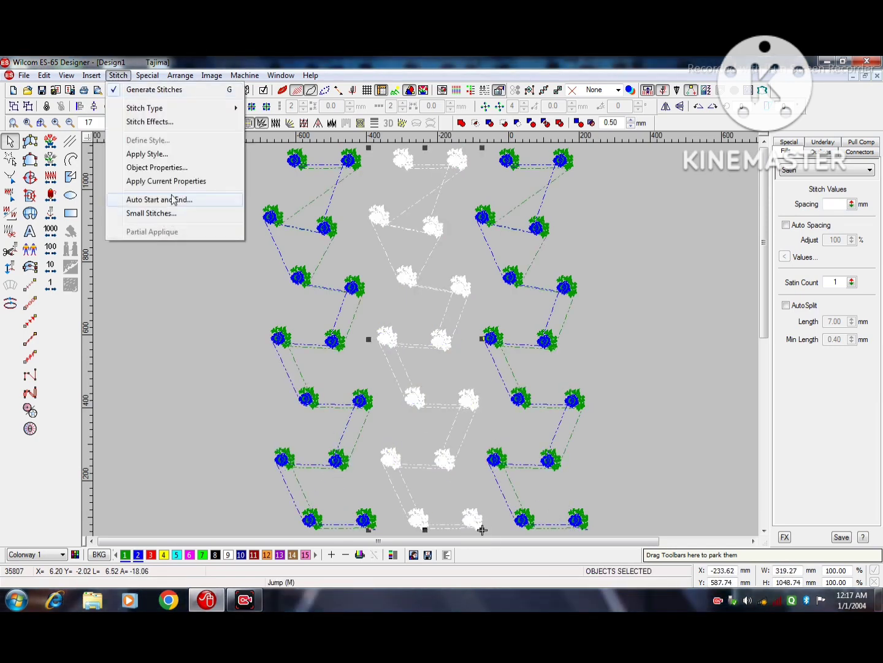
left_click(177, 200)
left_click(506, 213)
key("z")
key("x")
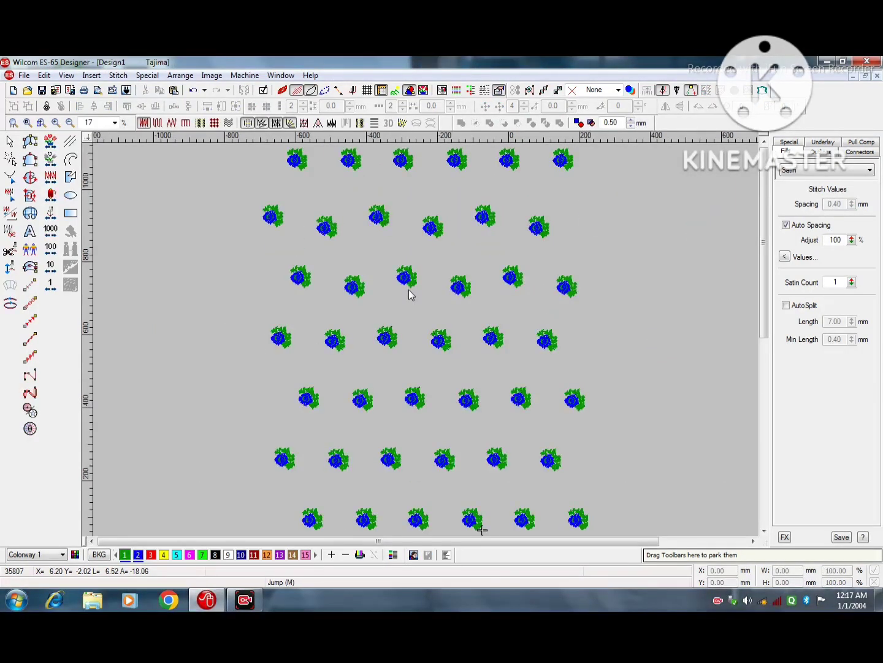
left_click(444, 468)
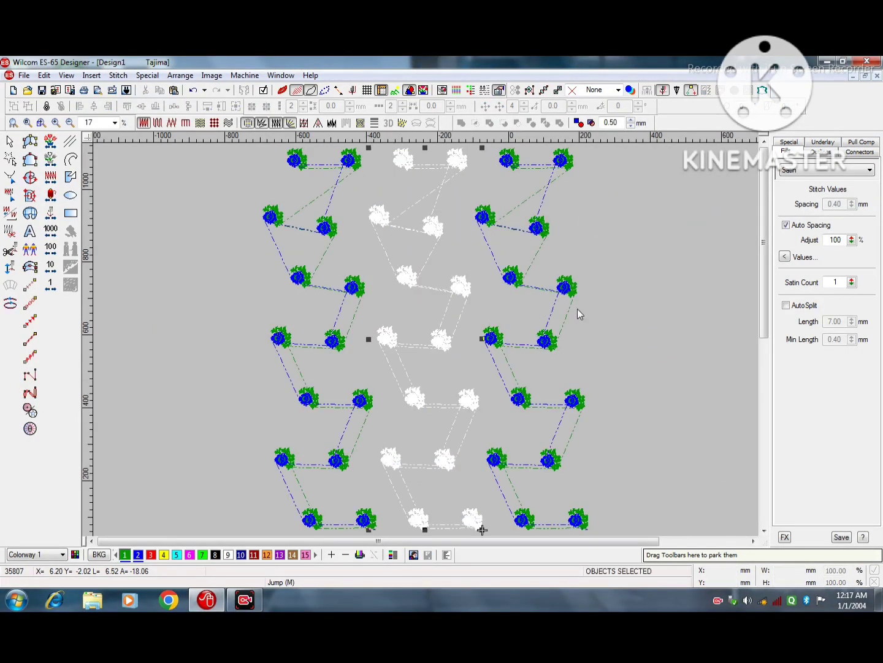
left_click(636, 306)
Select all motifs in the lower four rows and group them
left_click_drag(593, 357, 333, 487)
left_click(333, 487)
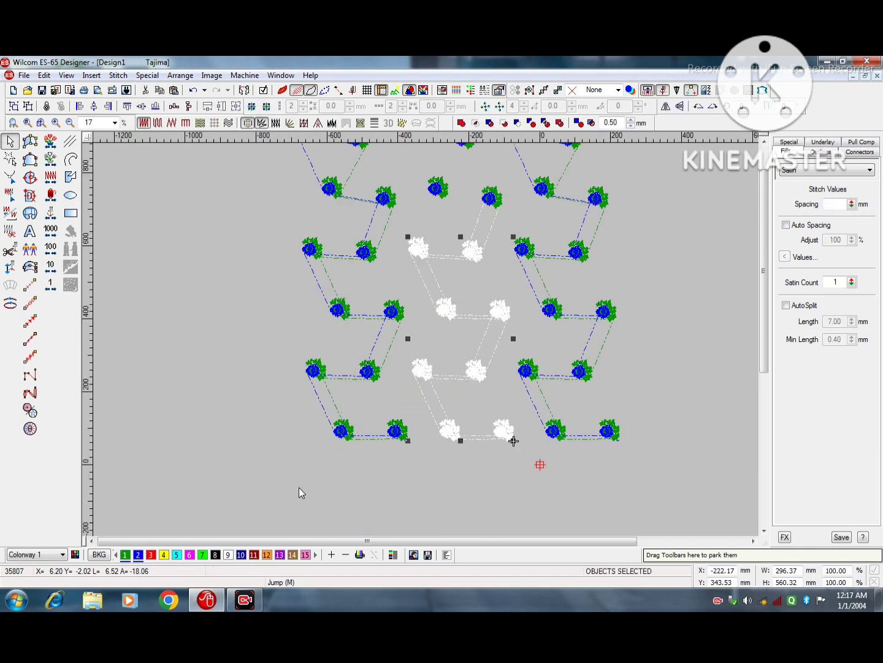
left_click(300, 490)
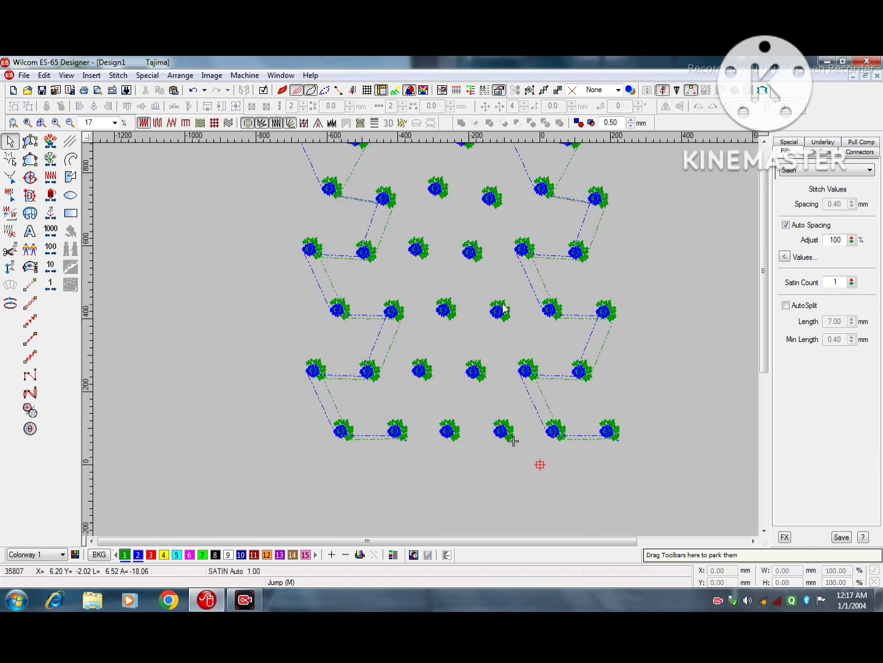
left_click(498, 308)
left_click(579, 272)
scroll(578, 272, "up", 1)
left_click_drag(663, 299, 372, 511)
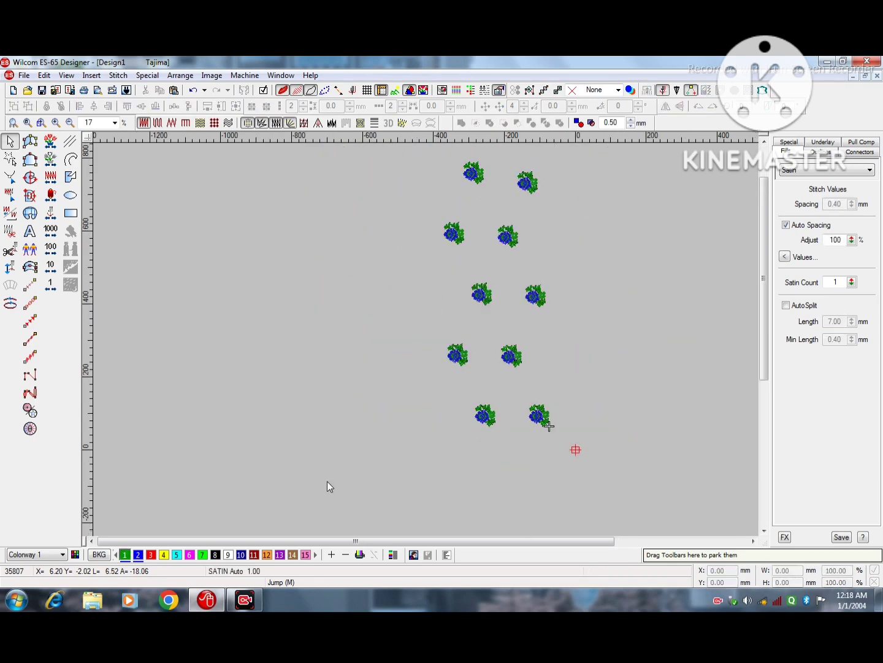
Resequence the group of the lower four rows to stitch at the start of the design
key("Home")
key("z")
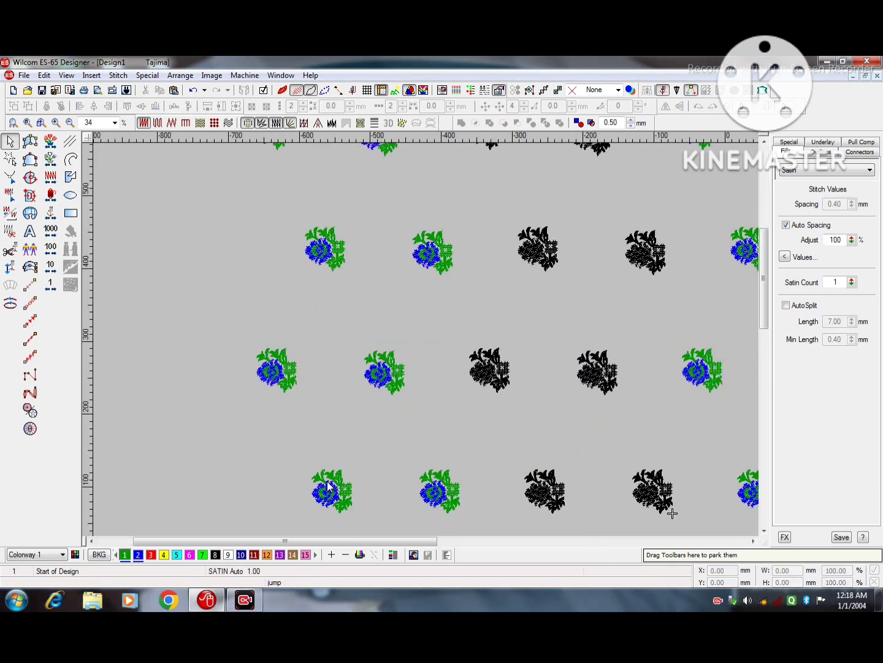
key("shift+z")
left_click(536, 416)
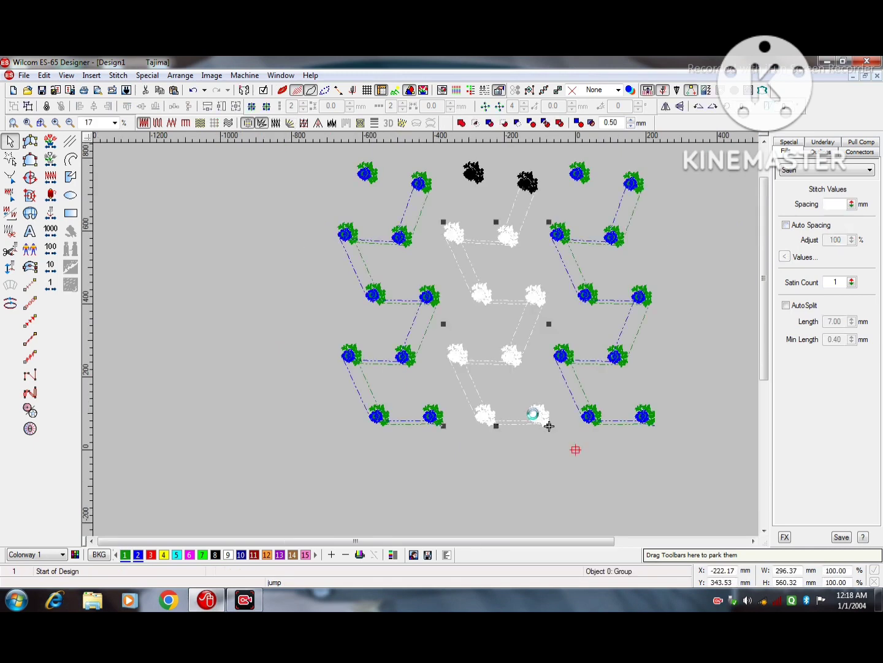
Group the motifs in the upper three rows and resequence that group to stitch after the lower rows
scroll(528, 405, "up", 3)
left_click(527, 406)
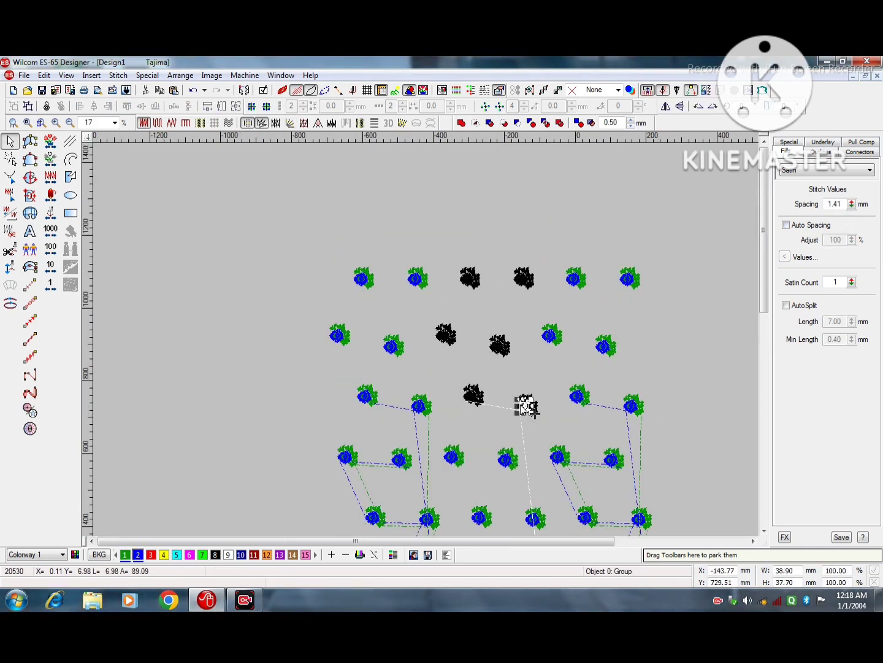
left_click(595, 227)
left_click_drag(389, 428, 387, 428)
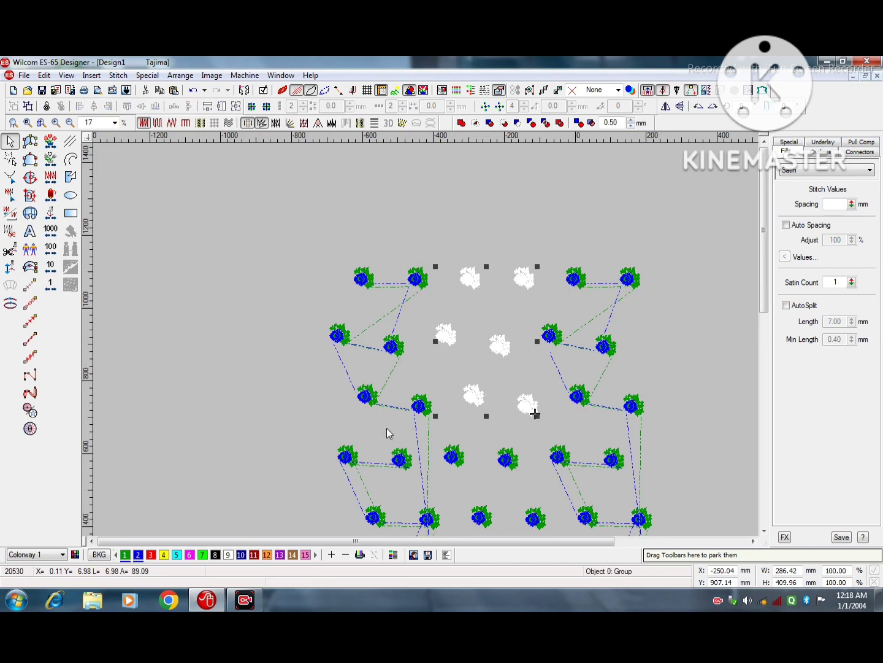
scroll(241, 371, "down", 1)
left_click(241, 370)
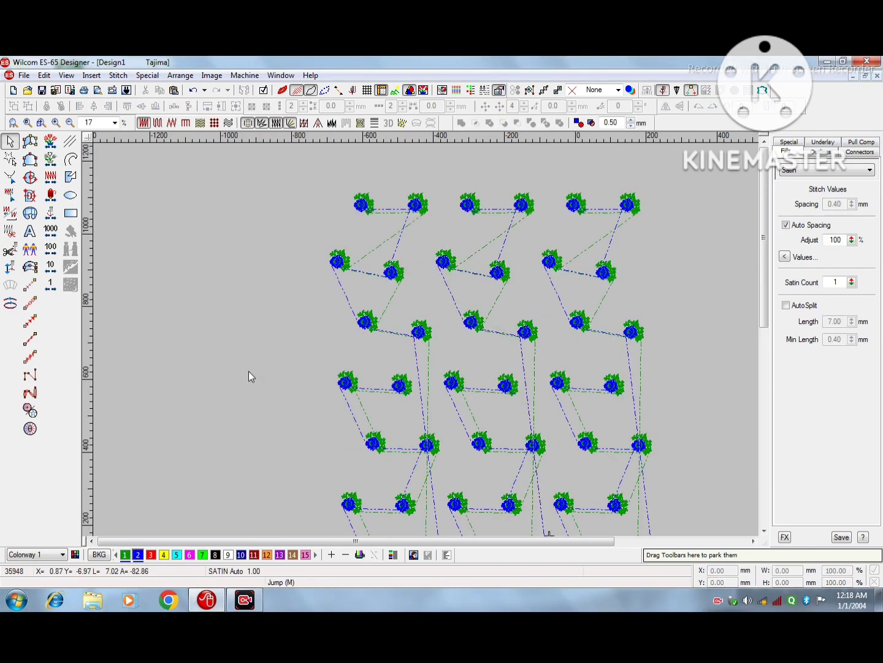
Save the design as "SM2 Sol" in EMB format and select the group of the upper three rows
key("z")
key("shift+z")
key("ctrl+s")
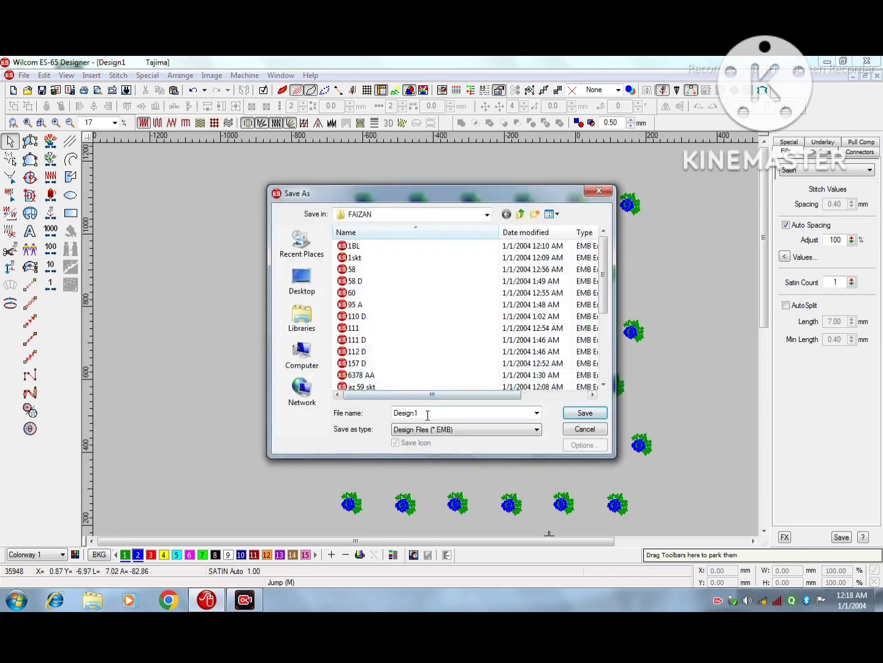
type("SM2")
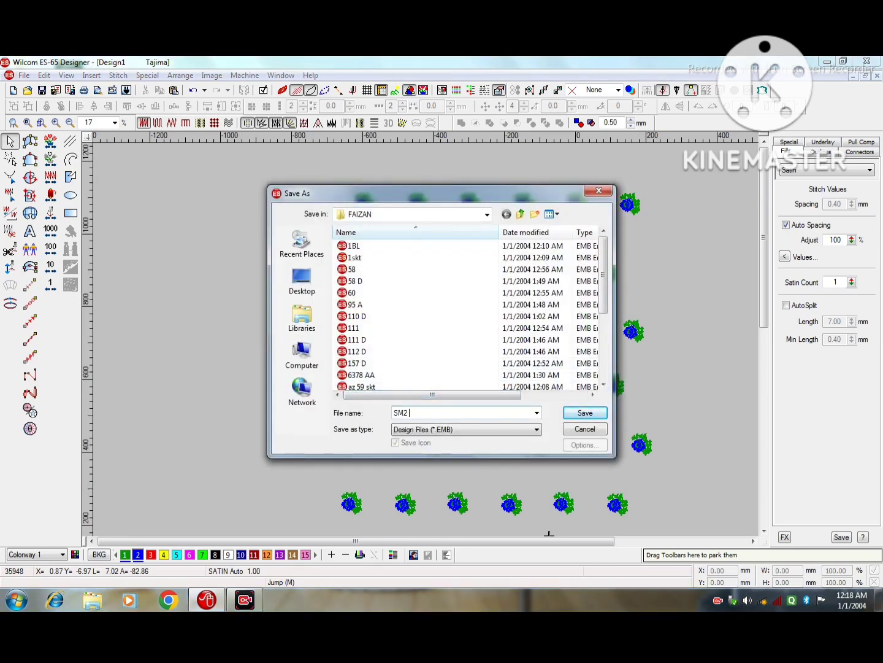
type(" Sol")
key("Return")
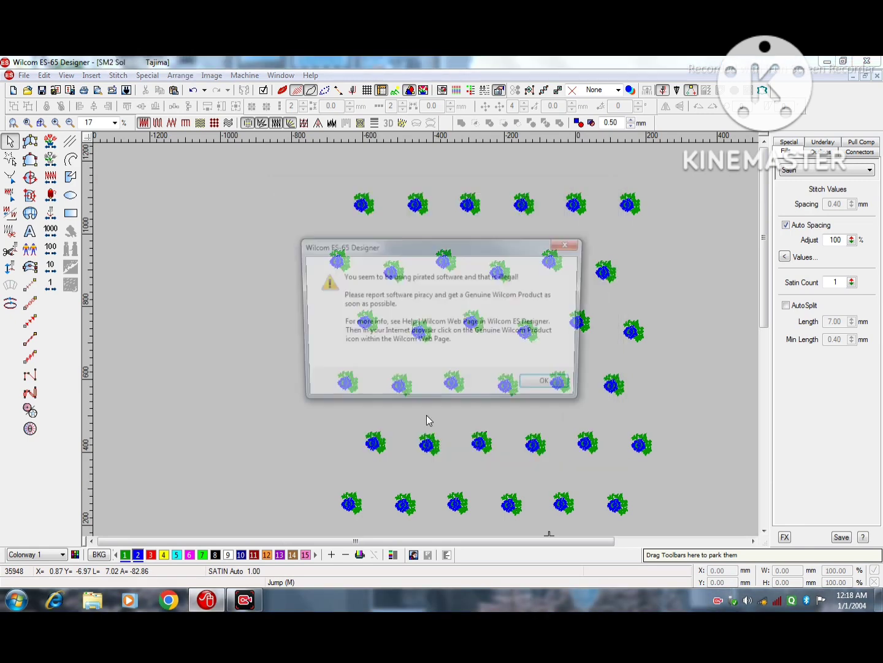
left_click(494, 275)
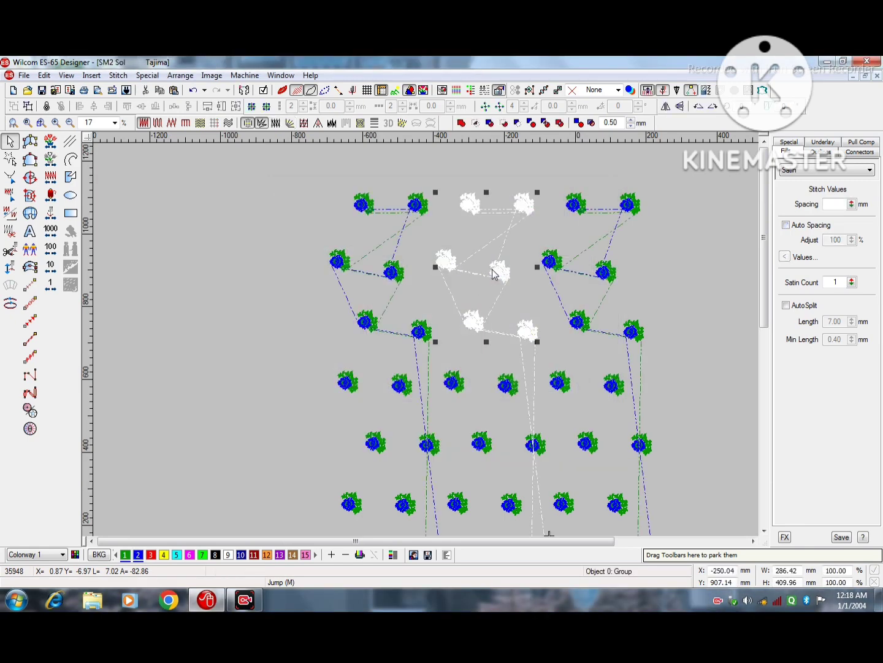